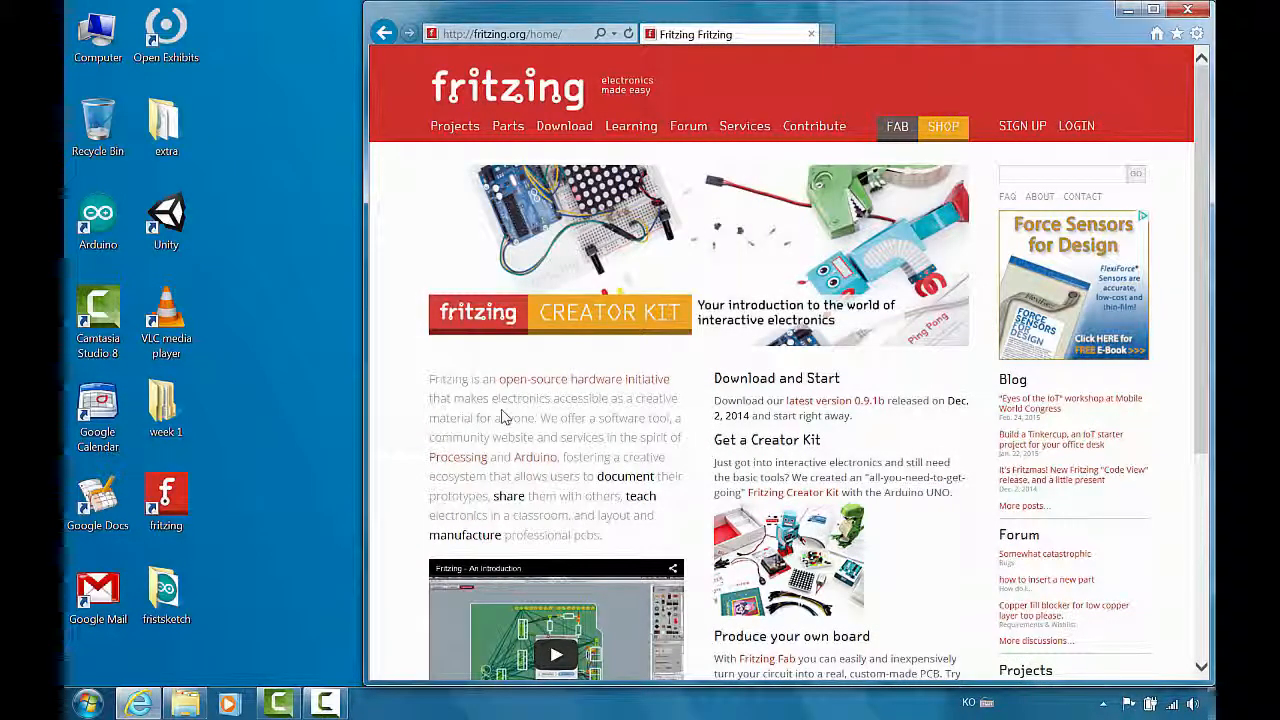
Step: Look over the Fritzing home page, including the site's Learning, Projects and Download pages
scroll(470, 405, down, 1)
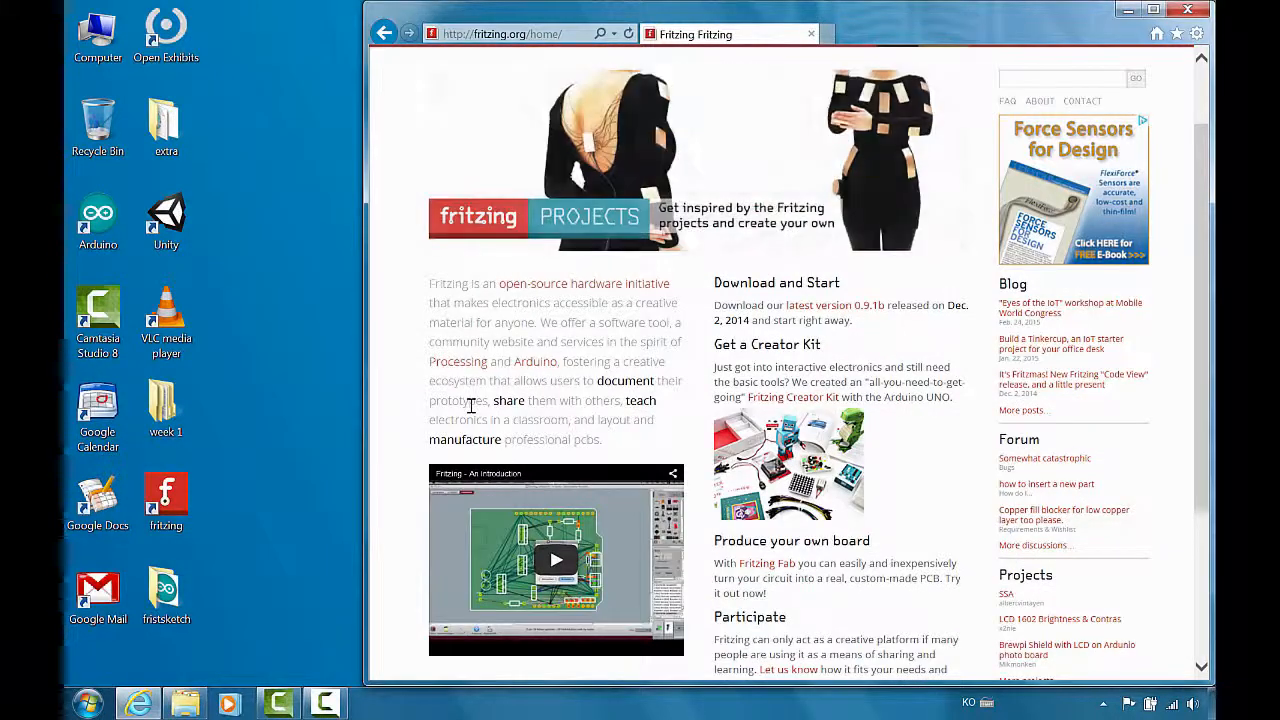
scroll(470, 405, up, 1)
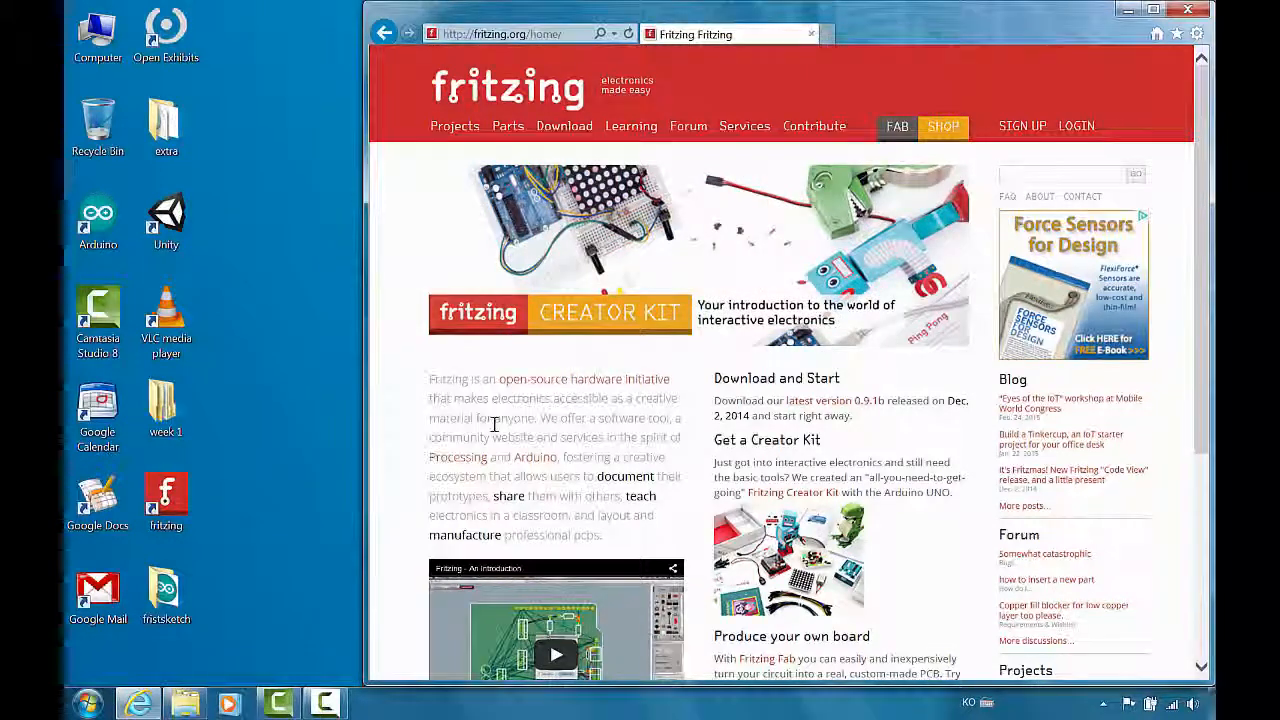
scroll(492, 425, down, 1)
scroll(492, 425, up, 1)
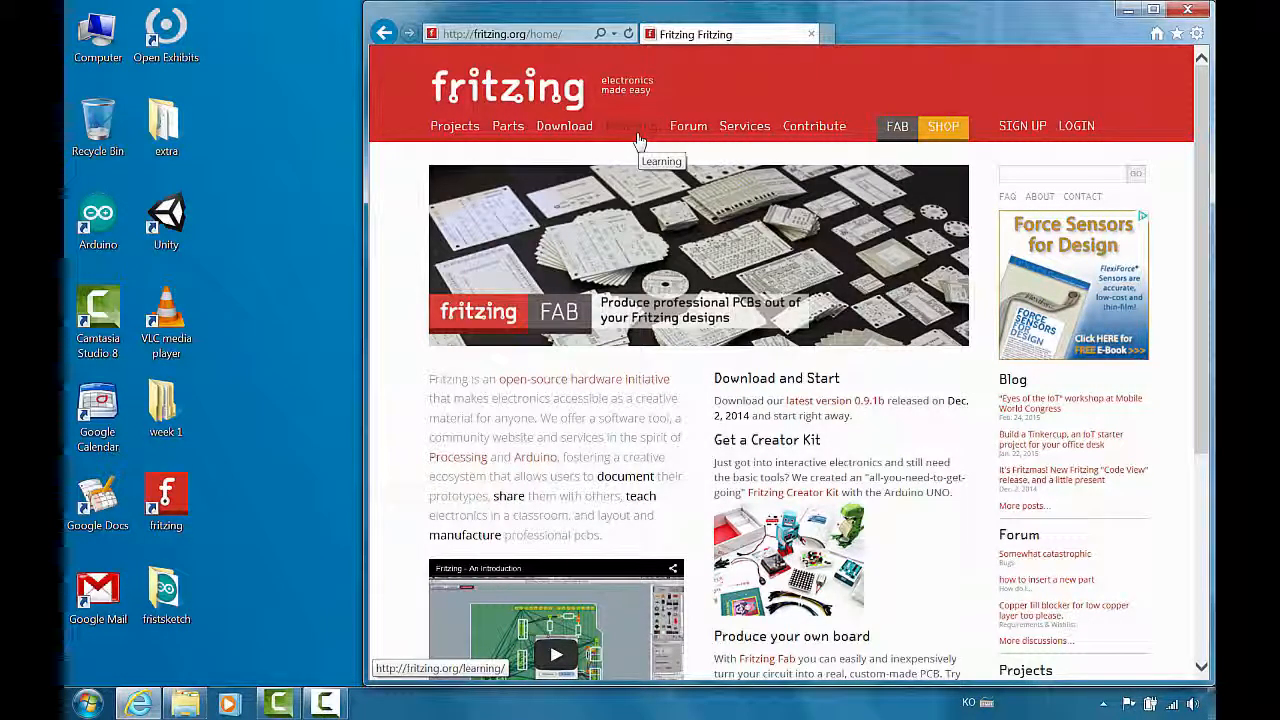
click(640, 140)
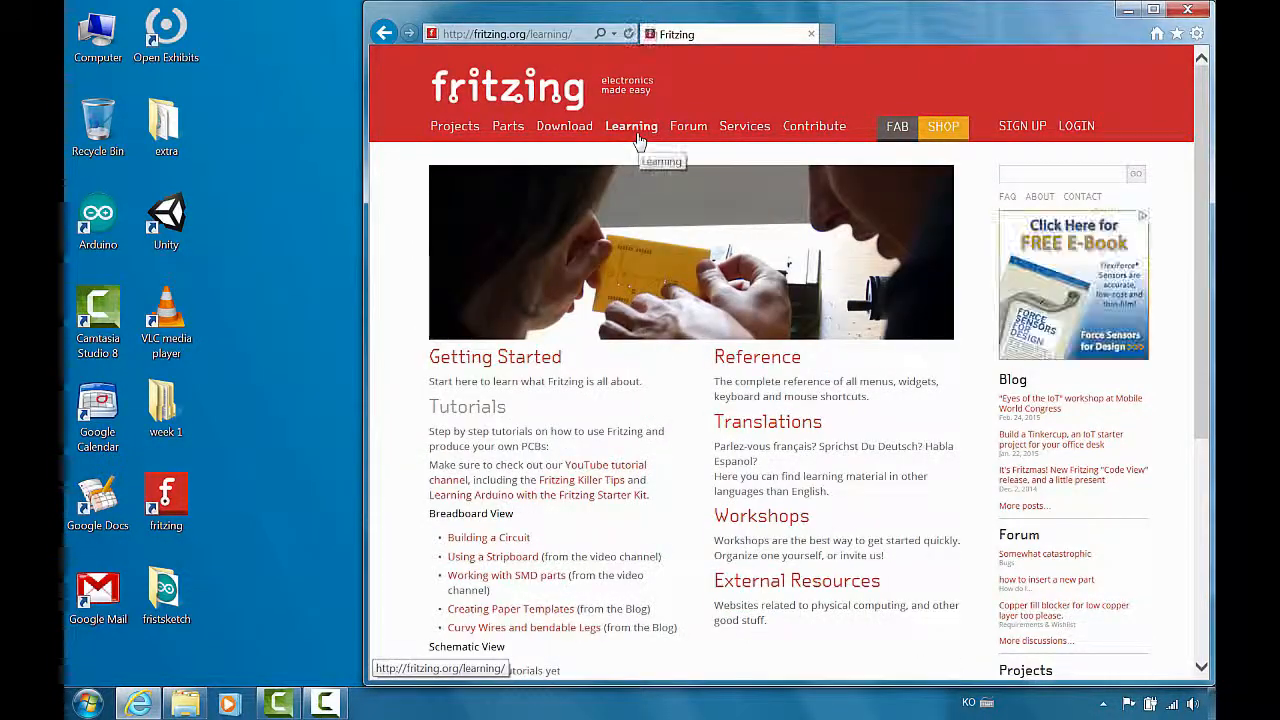
click(455, 132)
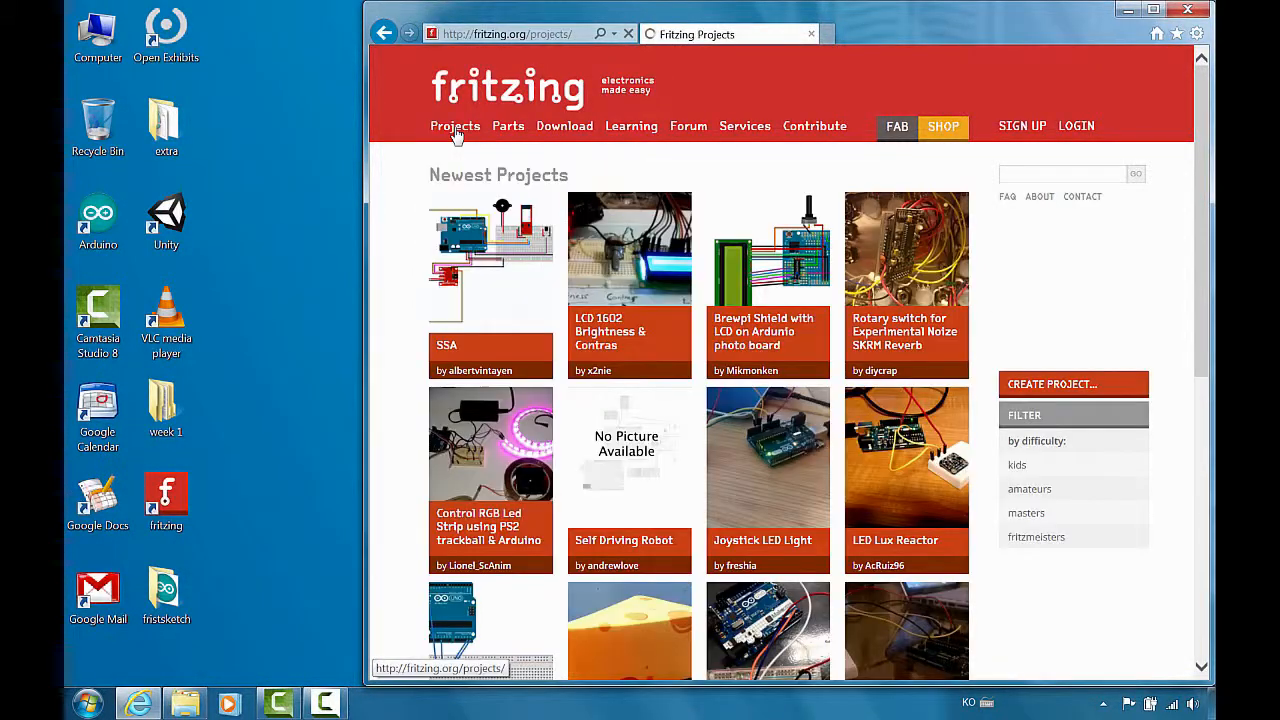
click(568, 130)
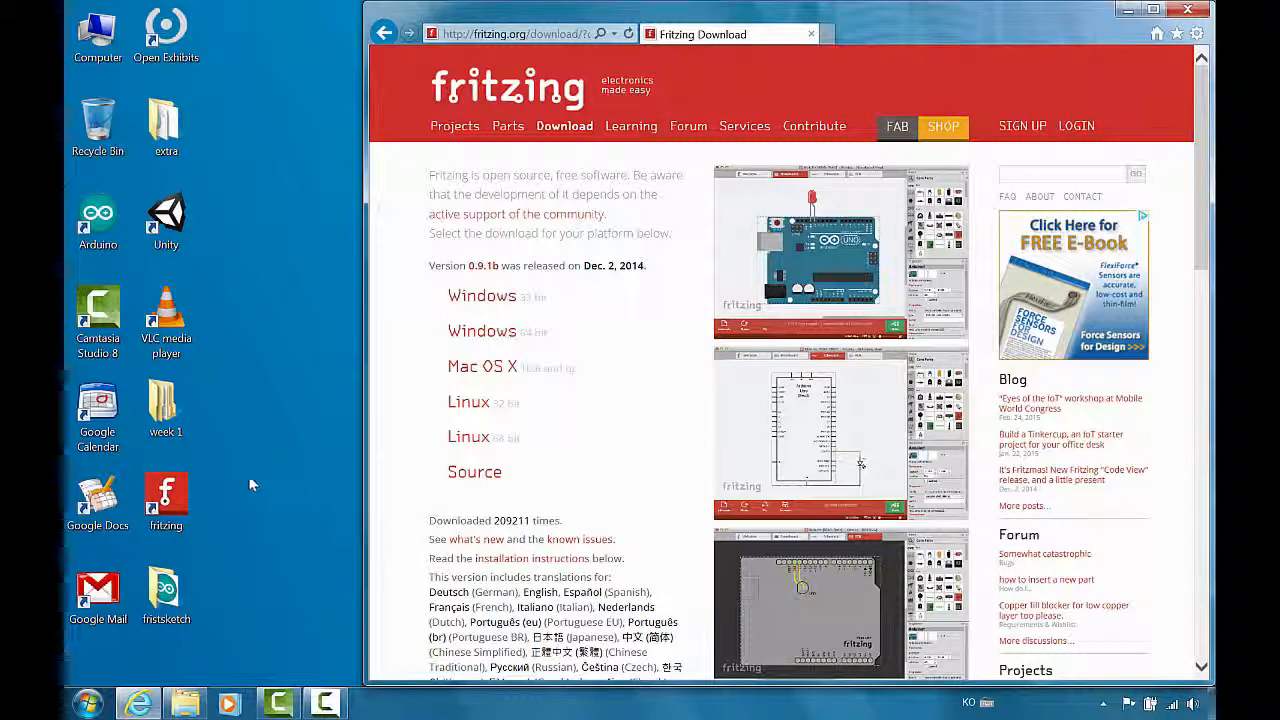
Step: Launch Fritzing and go through the untitled sketch's Breadboard, Schematic, PCB and Code views
double_click(186, 497)
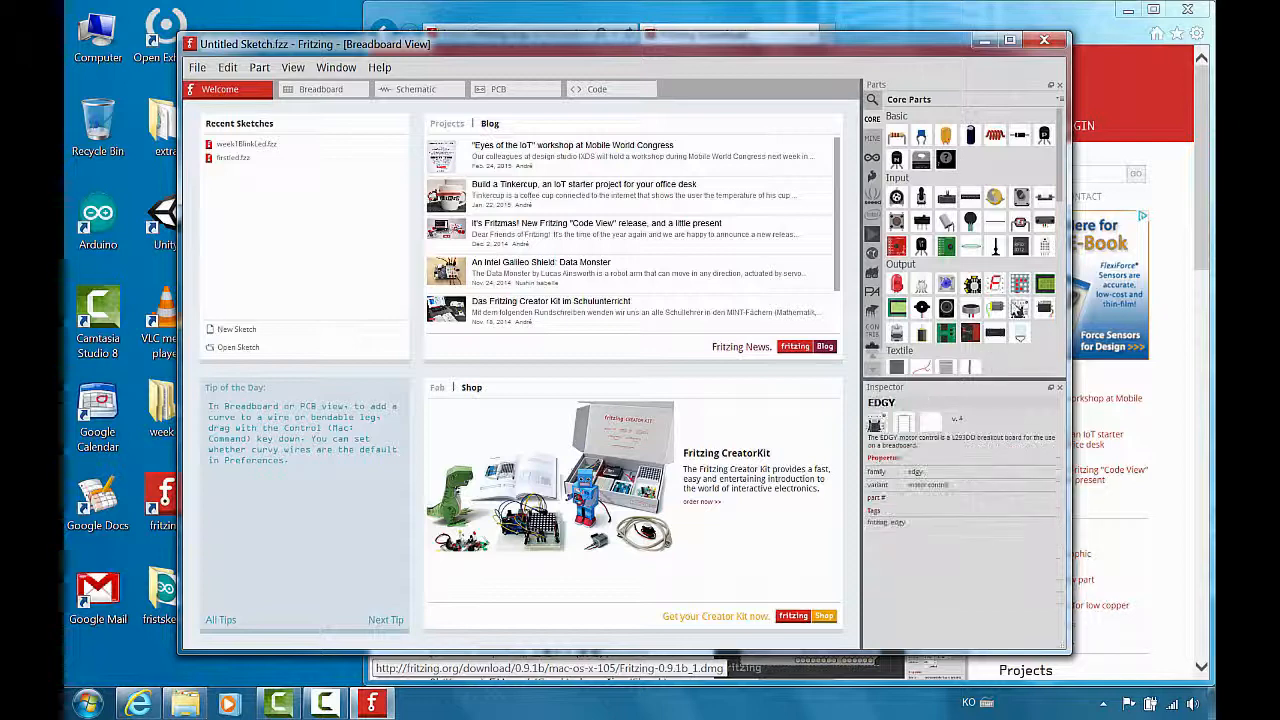
click(316, 90)
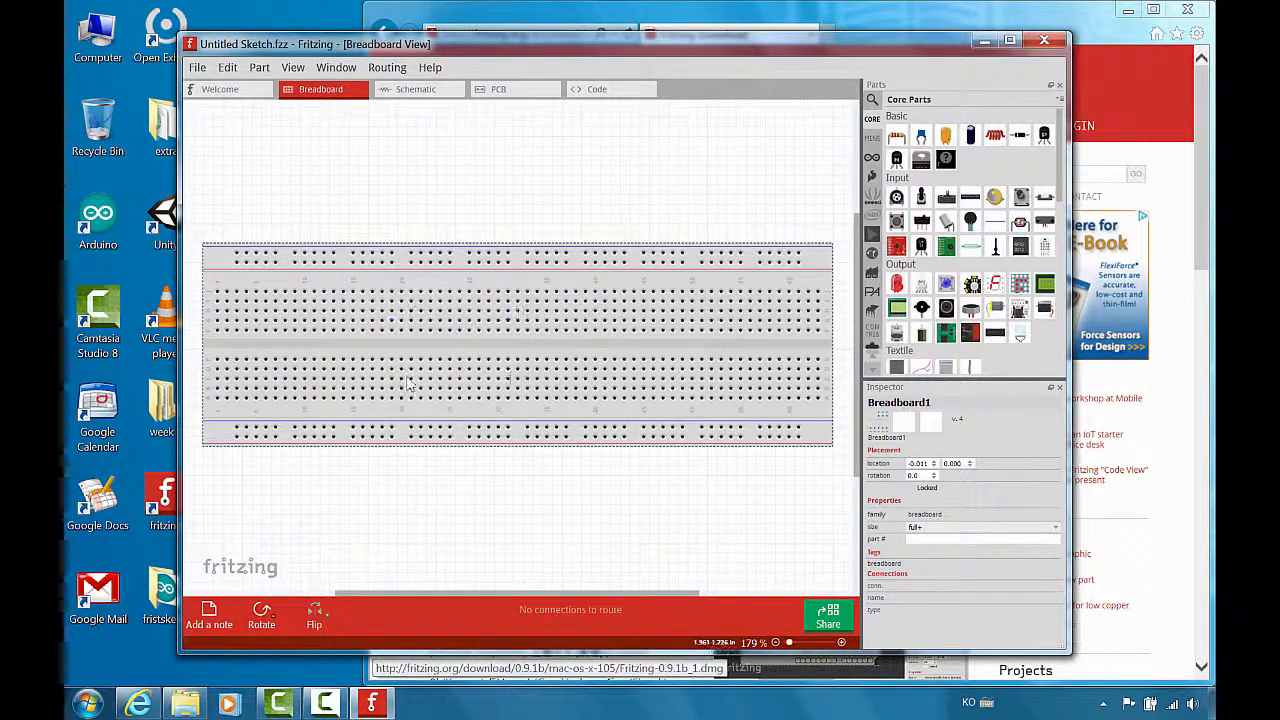
click(414, 92)
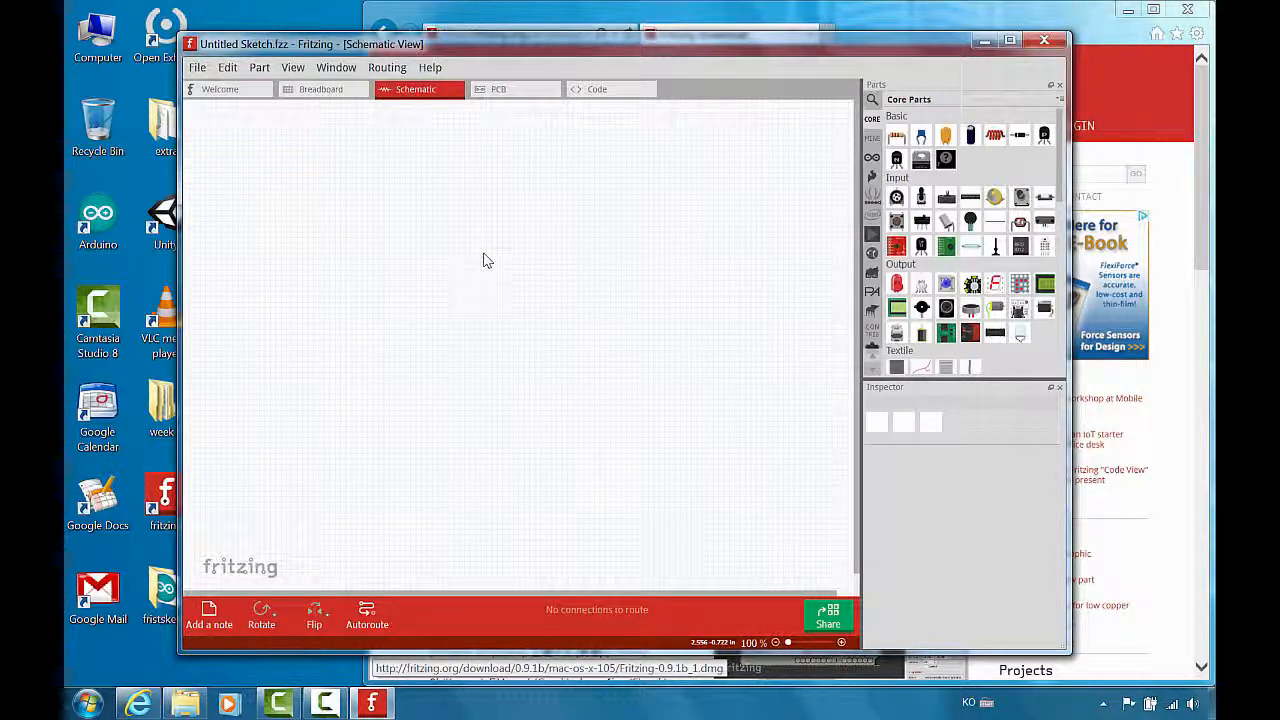
click(511, 93)
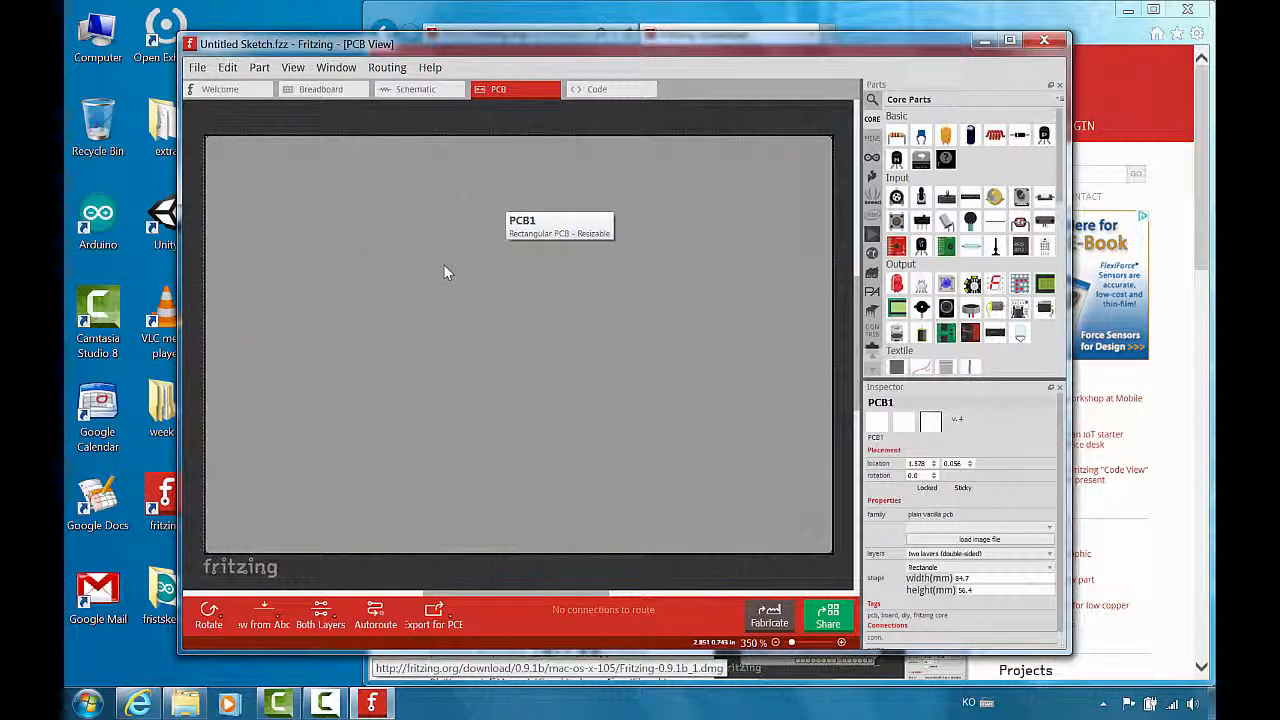
click(609, 90)
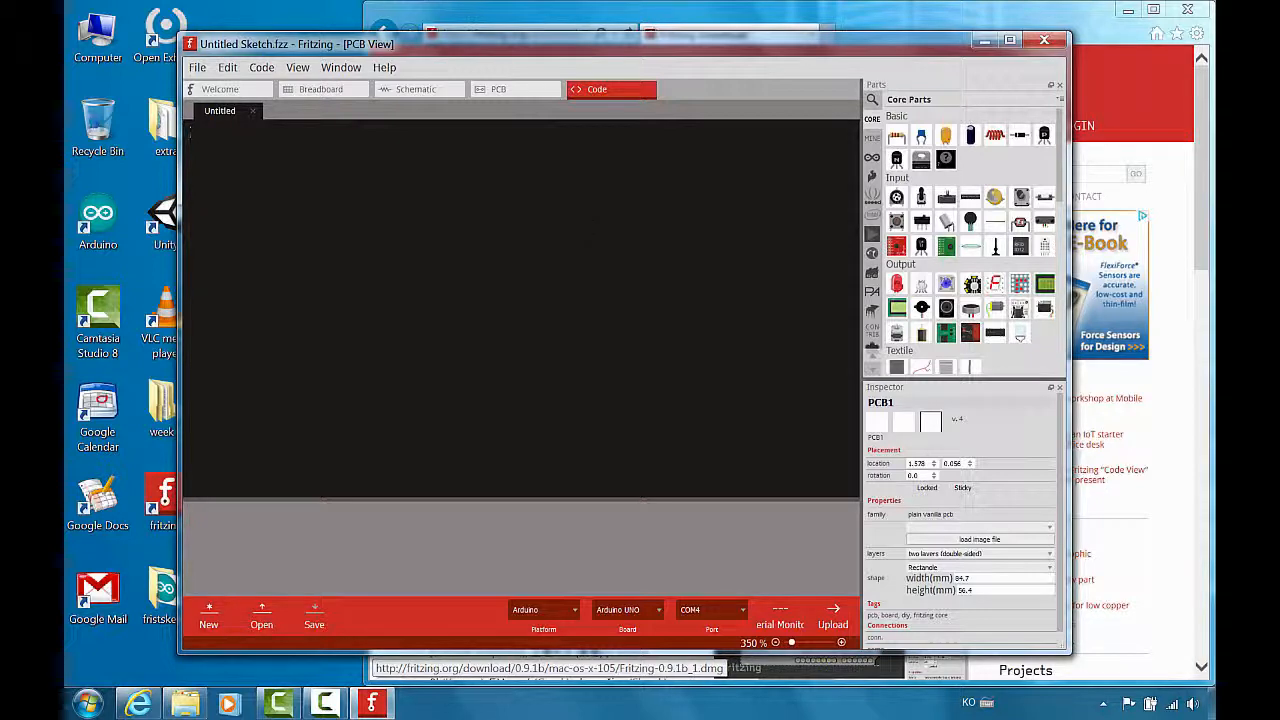
Step: Return to the Breadboard view and move the breadboard down to free space above it
click(329, 93)
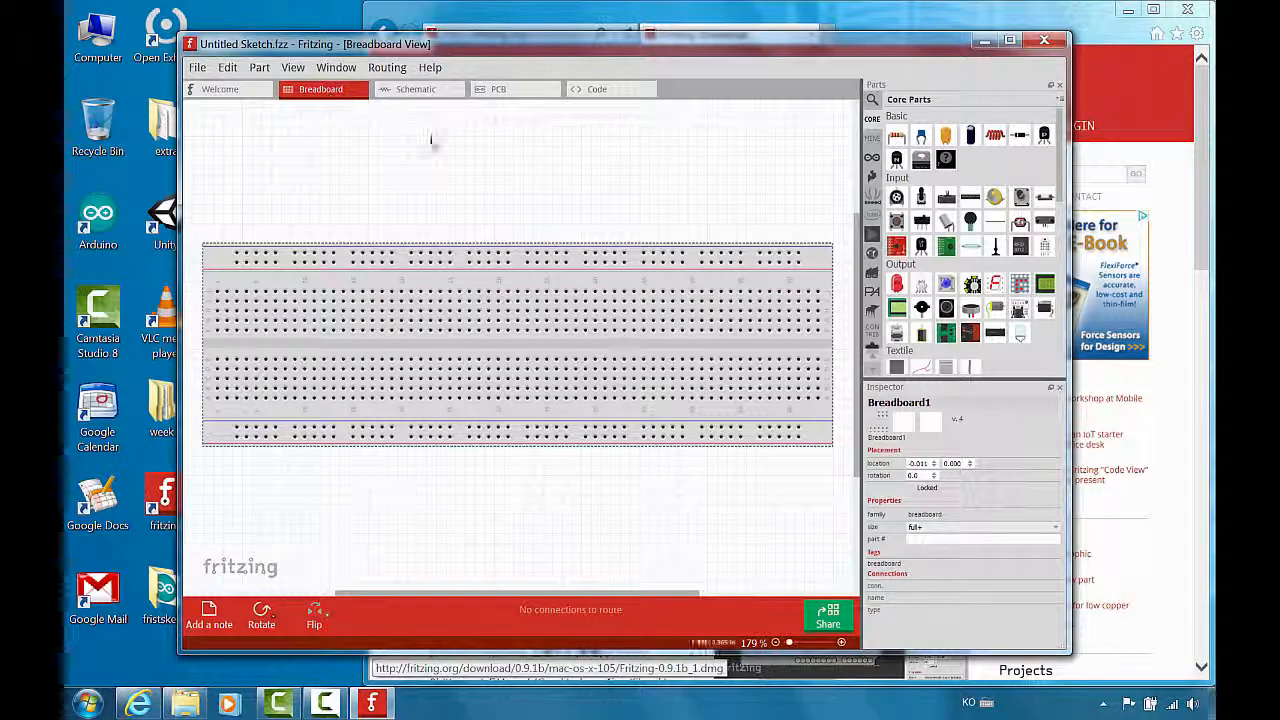
drag(515, 332, 515, 348)
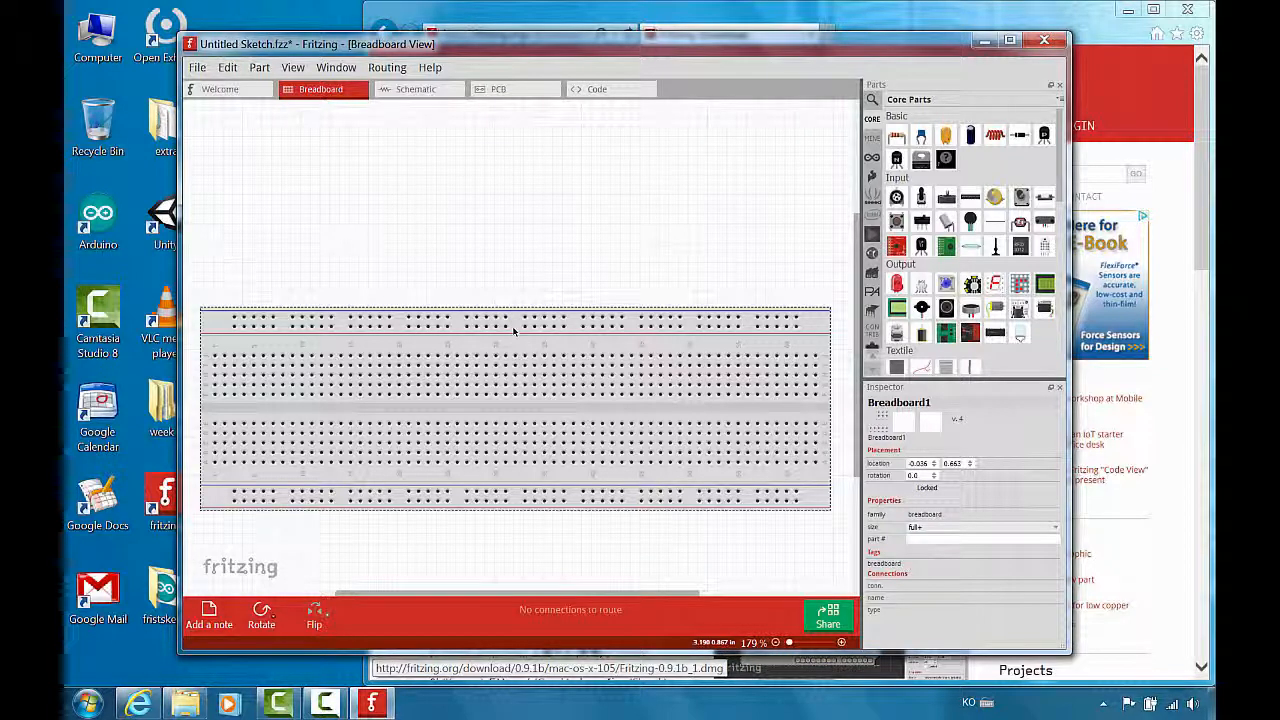
drag(513, 331, 513, 343)
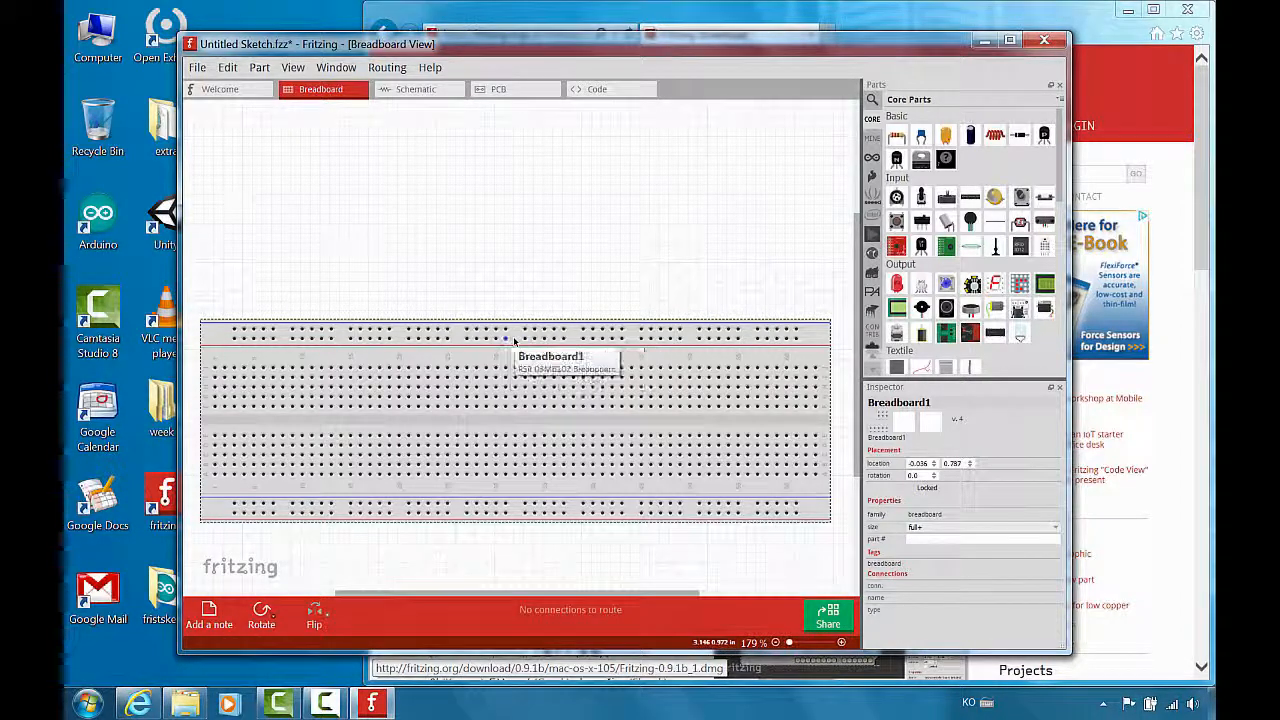
drag(514, 339, 515, 361)
click(551, 245)
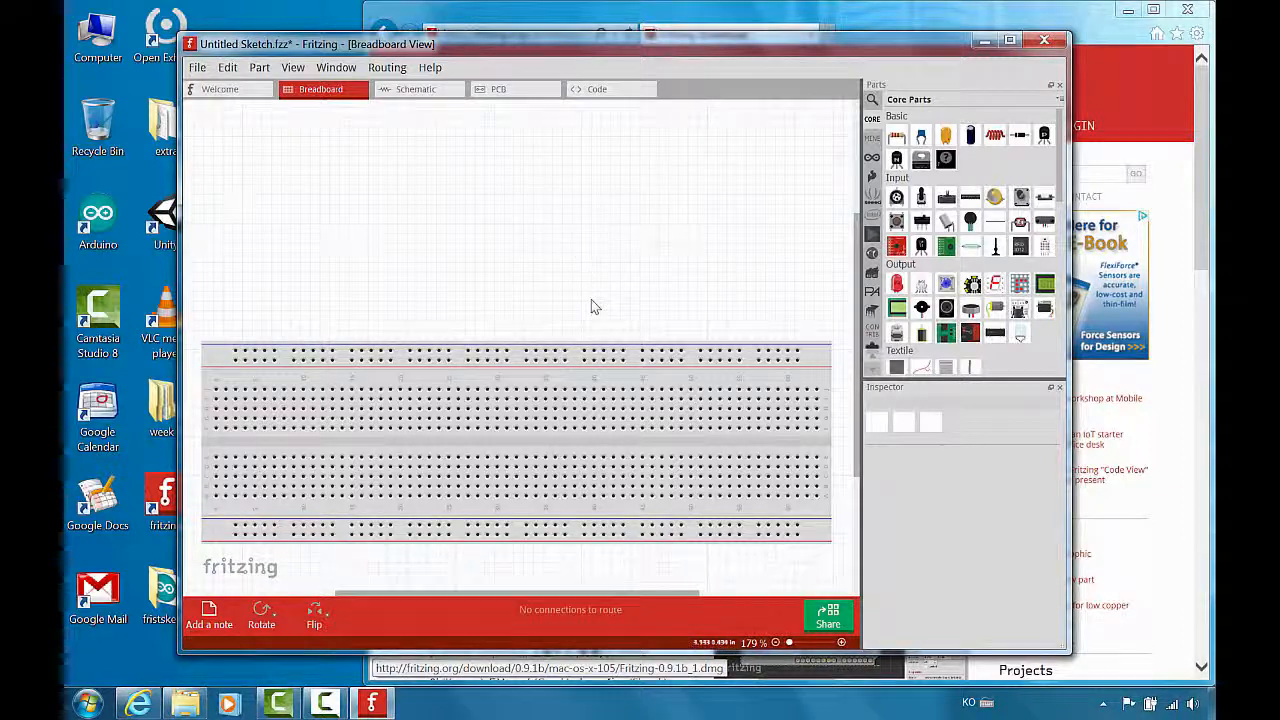
click(580, 378)
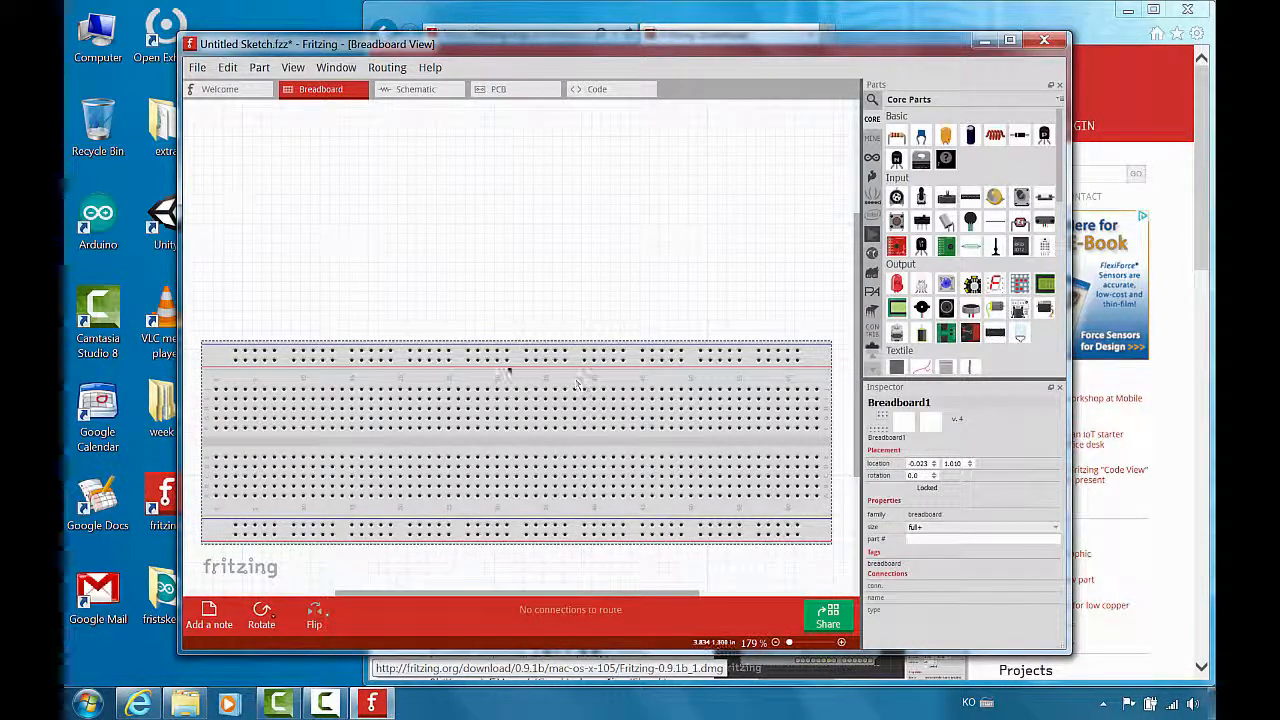
Step: Add an Arduino Uno (Rev3) from the core microcontroller parts to the empty area above the breadboard
scroll(1040, 220, down, 10)
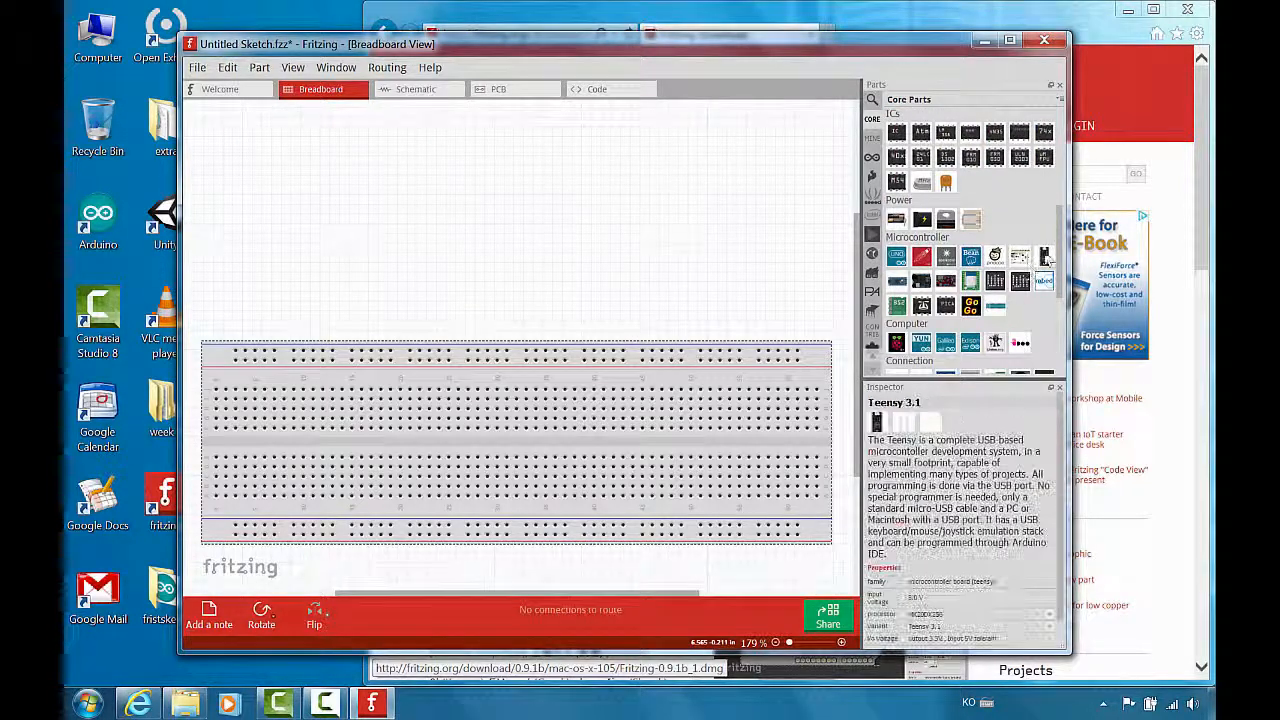
drag(1061, 245, 1063, 125)
scroll(1000, 170, down, 5)
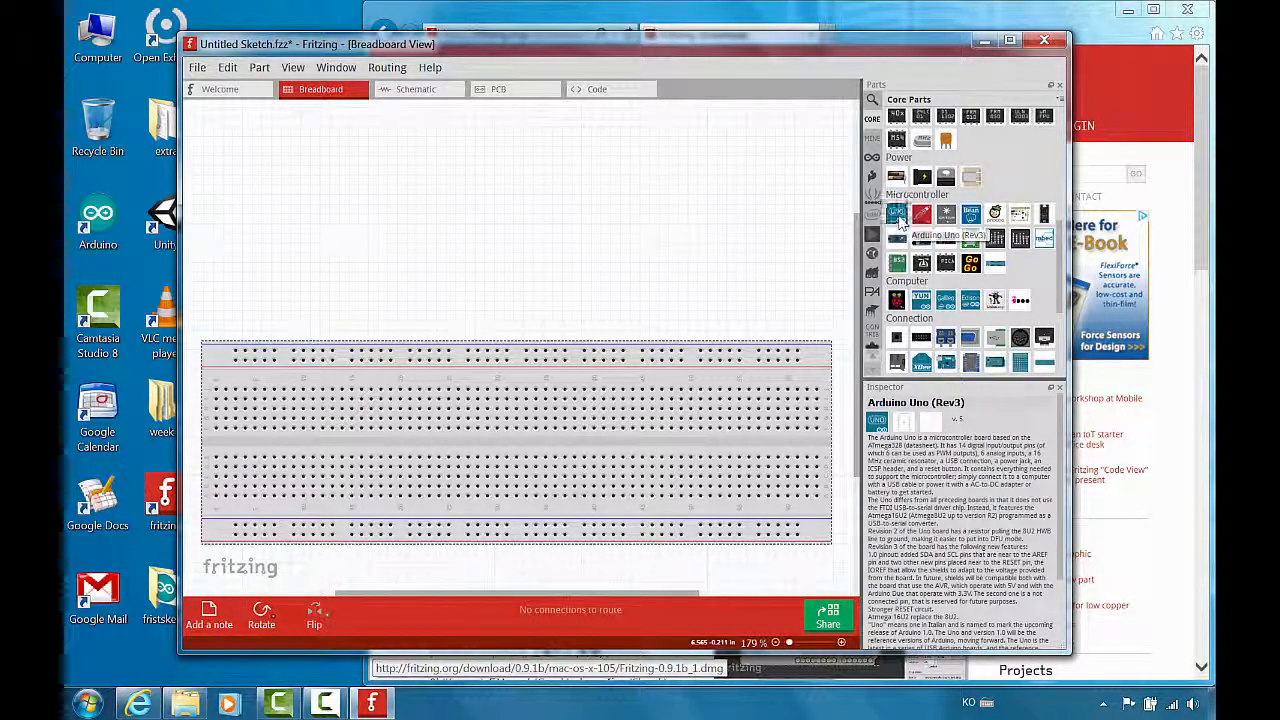
drag(897, 220, 490, 210)
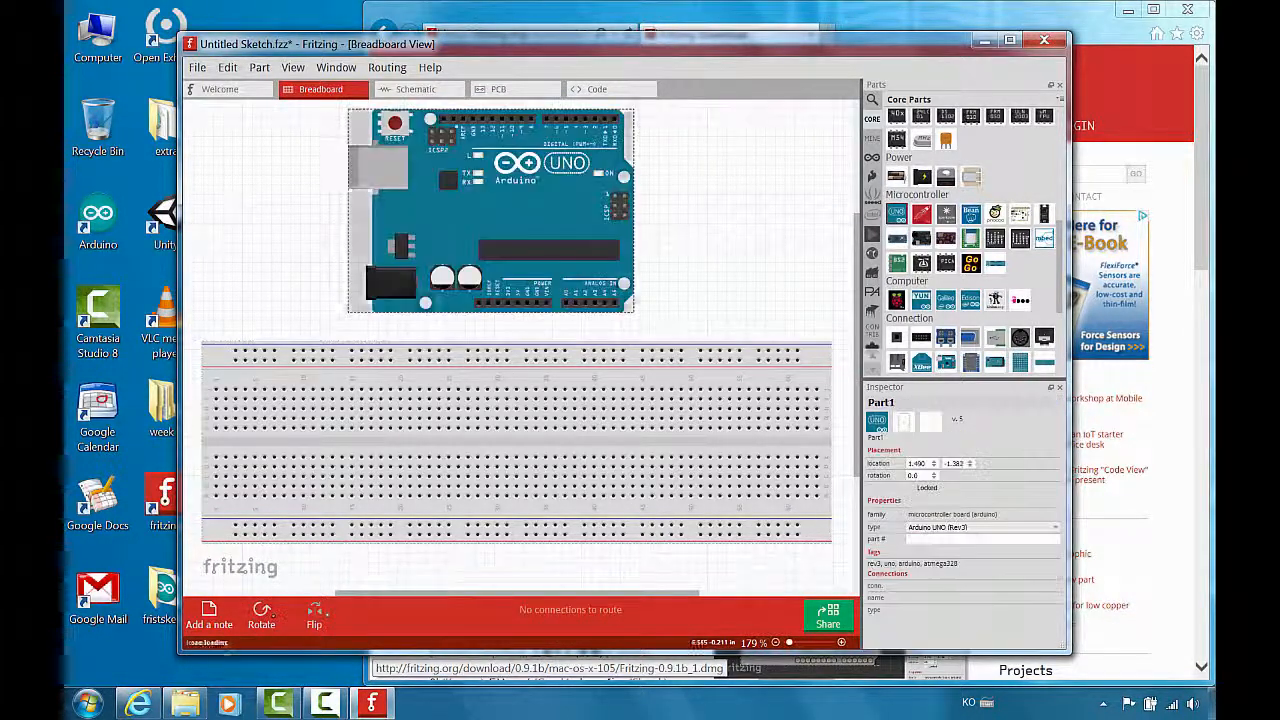
mouse_move(514, 380)
mouse_down()
mouse_move(514, 400)
mouse_move(517, 381)
mouse_up()
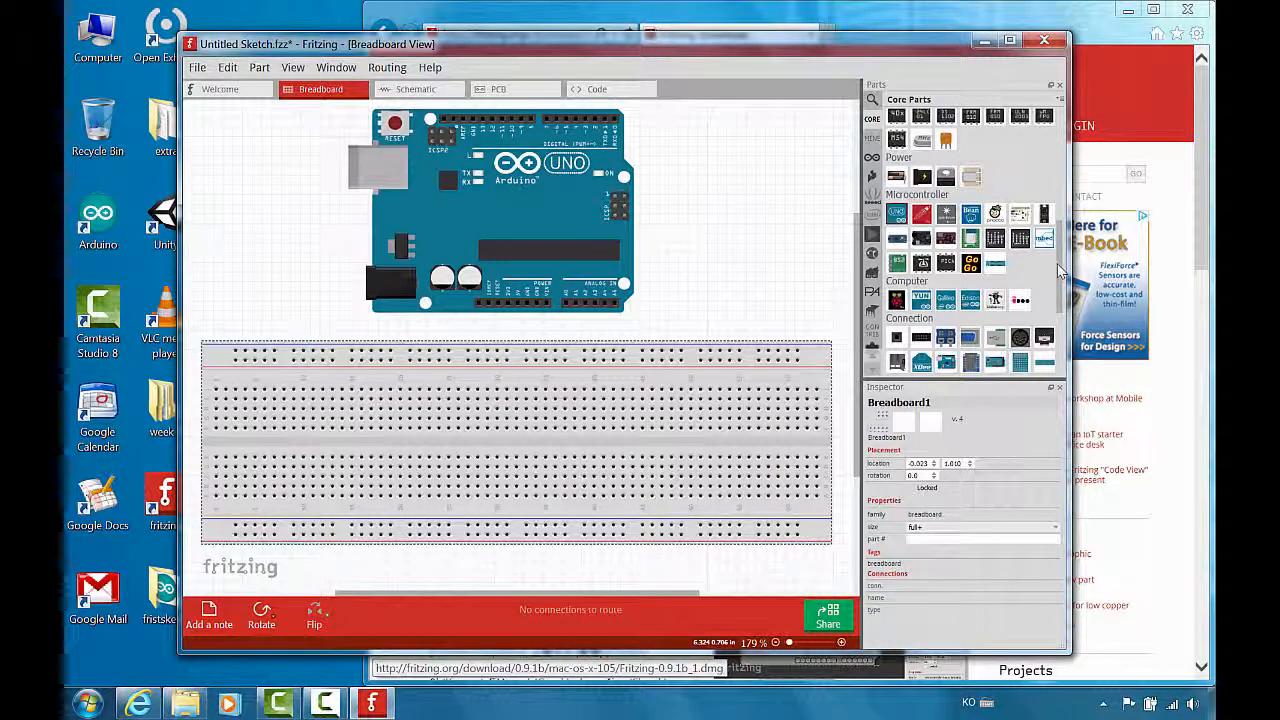
Step: Place a red LED on the breadboard and a 220Ω resistor with one end in the column of the LED's right leg
drag(1062, 271, 1060, 148)
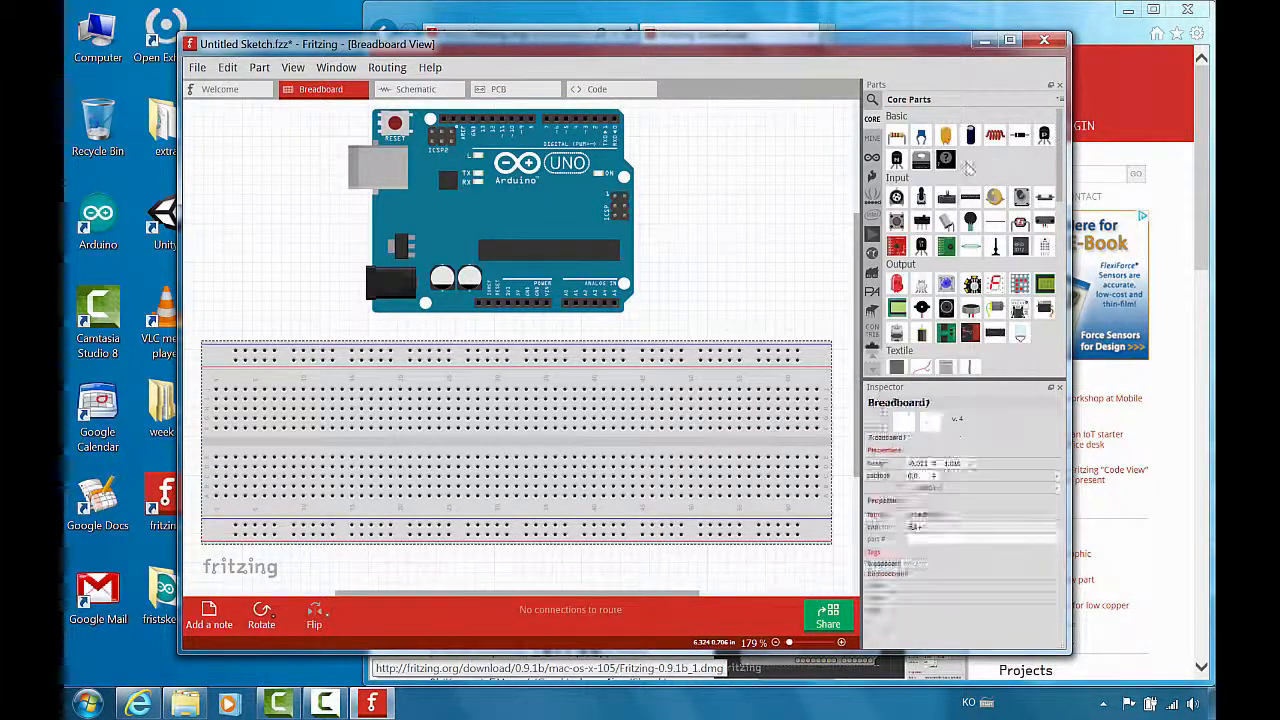
drag(896, 284, 568, 408)
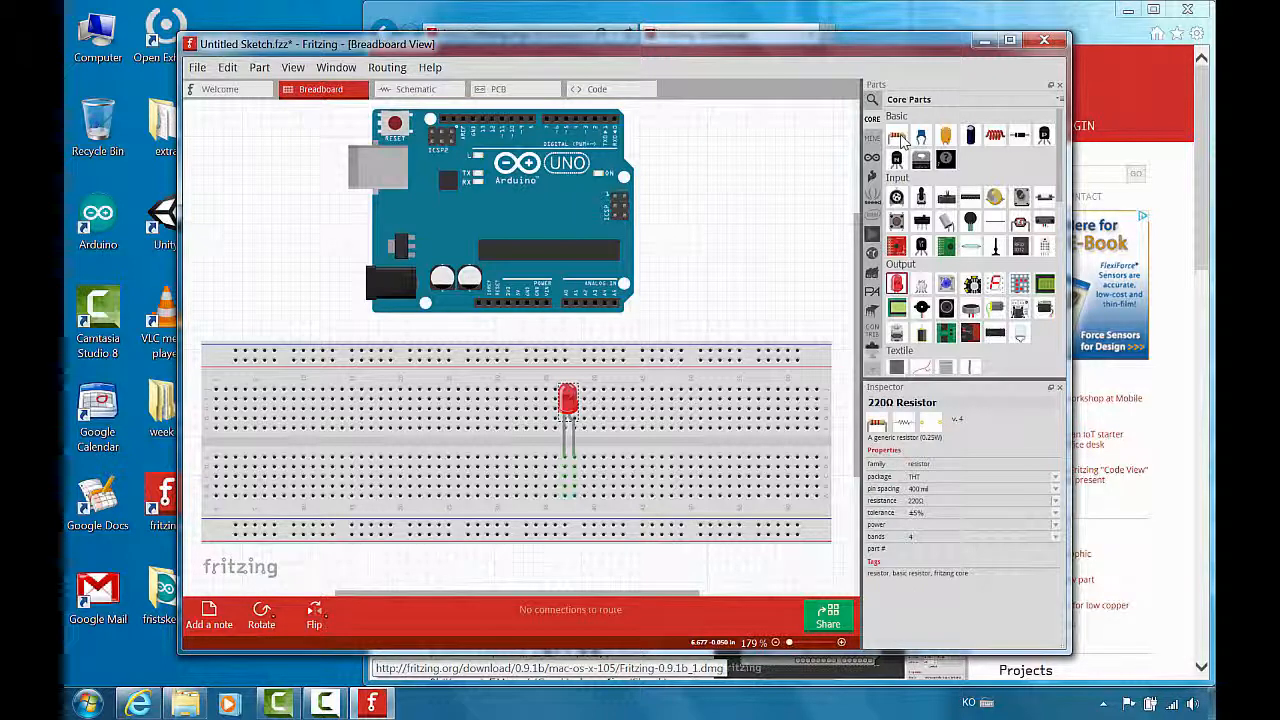
drag(898, 138, 597, 478)
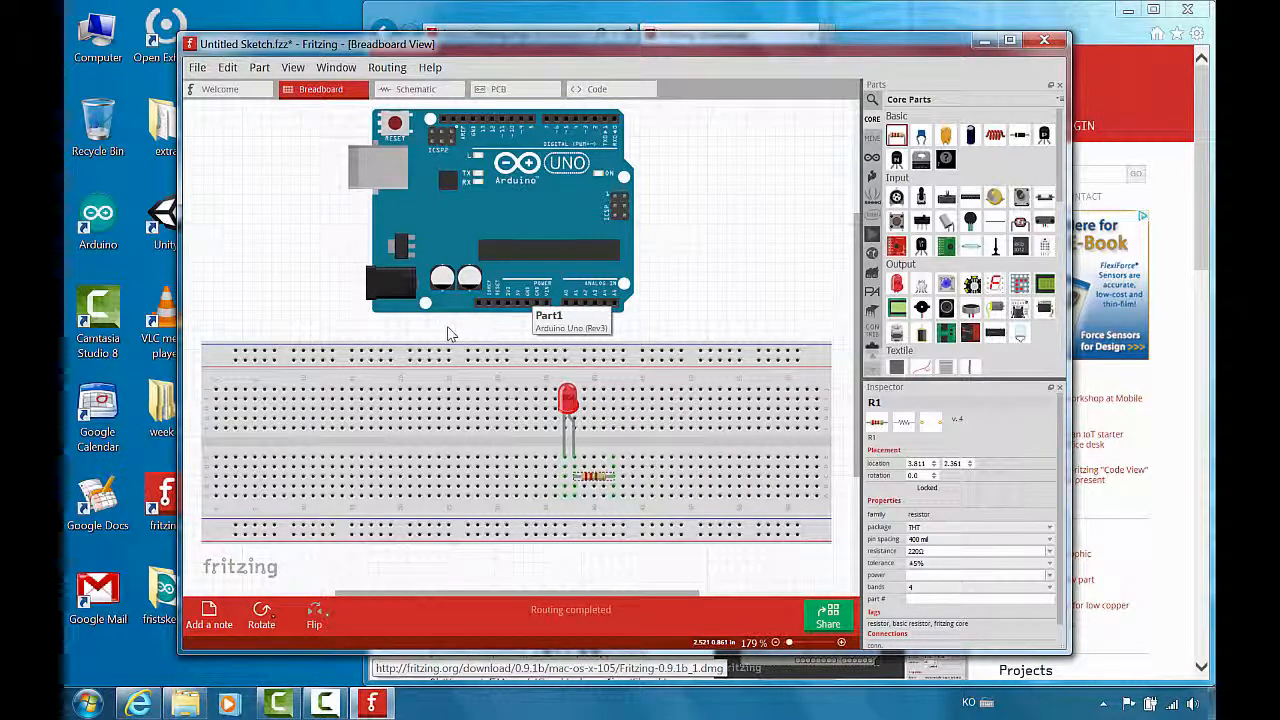
Step: Rotate the Arduino Uno 180° and shift it slightly to the right above the breadboard
click(508, 216)
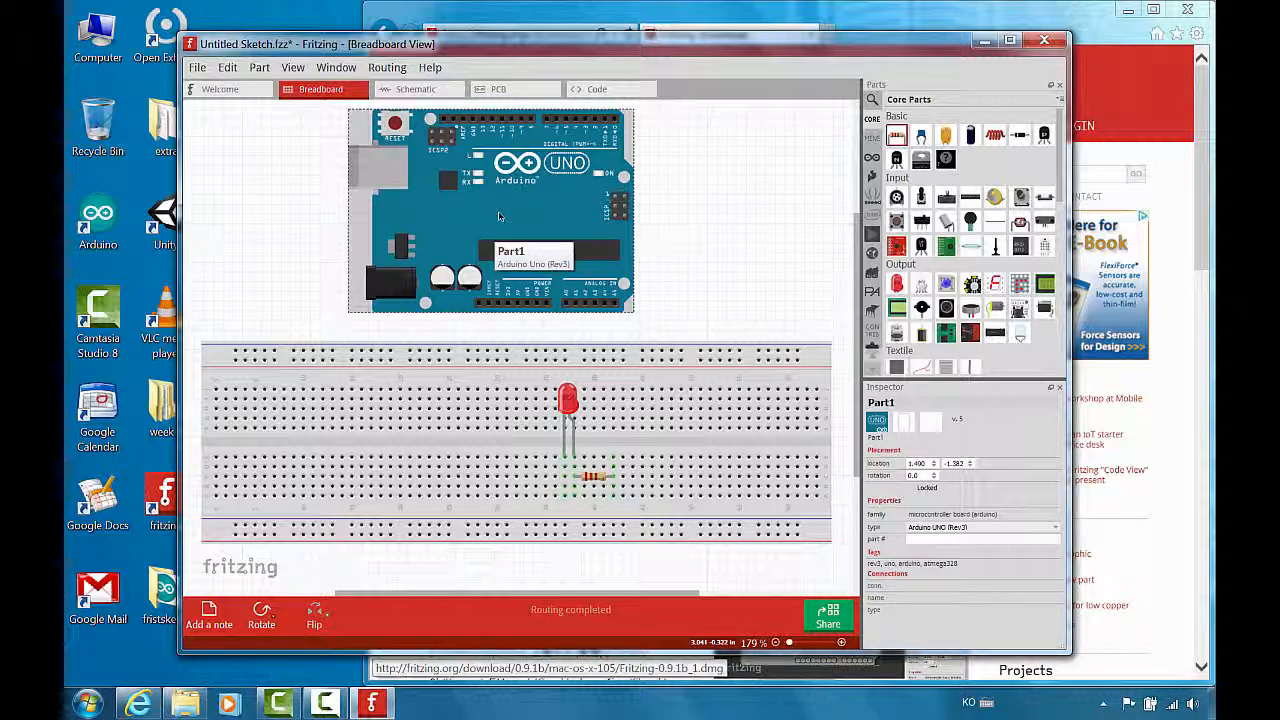
right_click(500, 216)
mouse_move(548, 222)
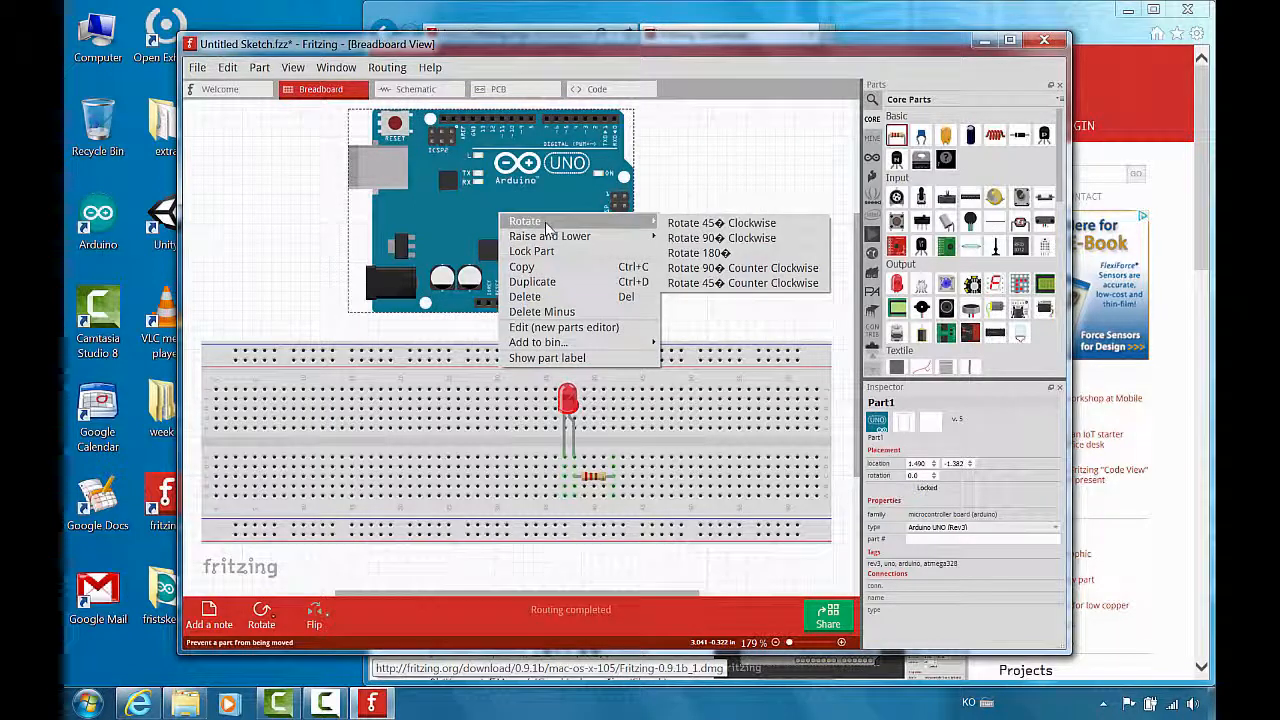
click(690, 253)
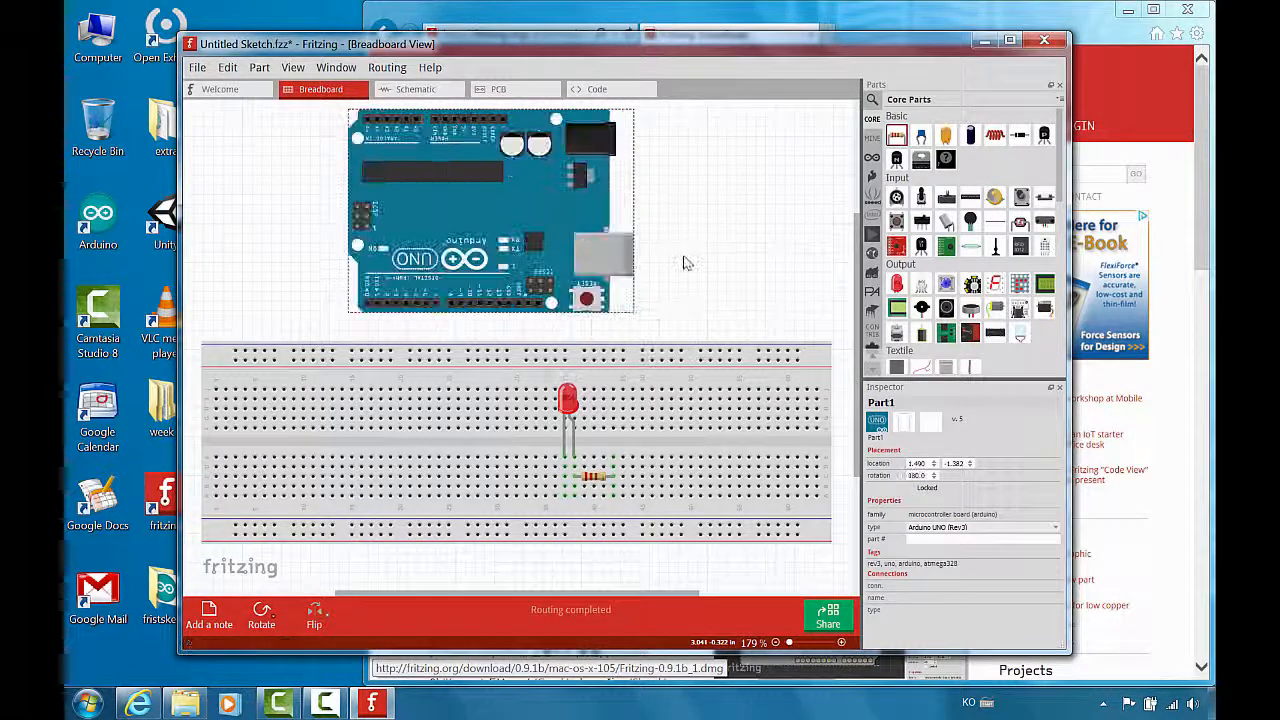
drag(497, 213, 565, 215)
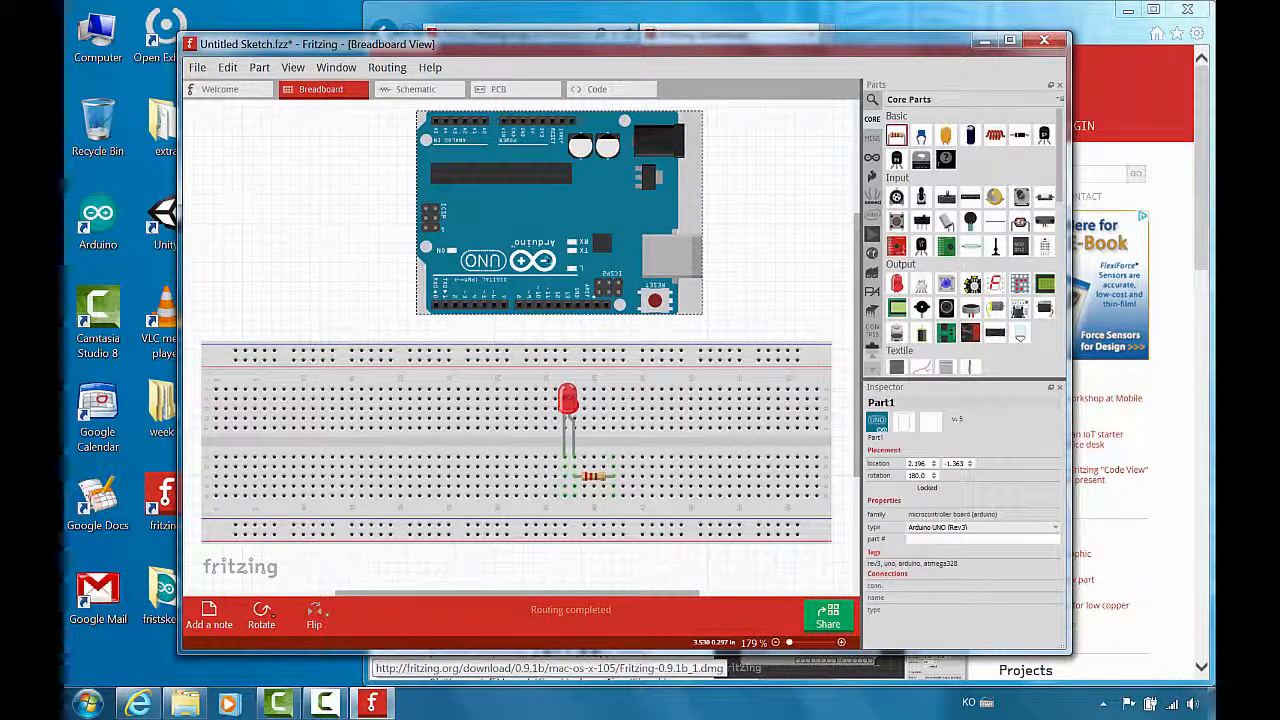
Step: Rotate the Arduino Uno another 180° to its upright orientation and shift it back to the left
right_click(526, 217)
mouse_move(549, 226)
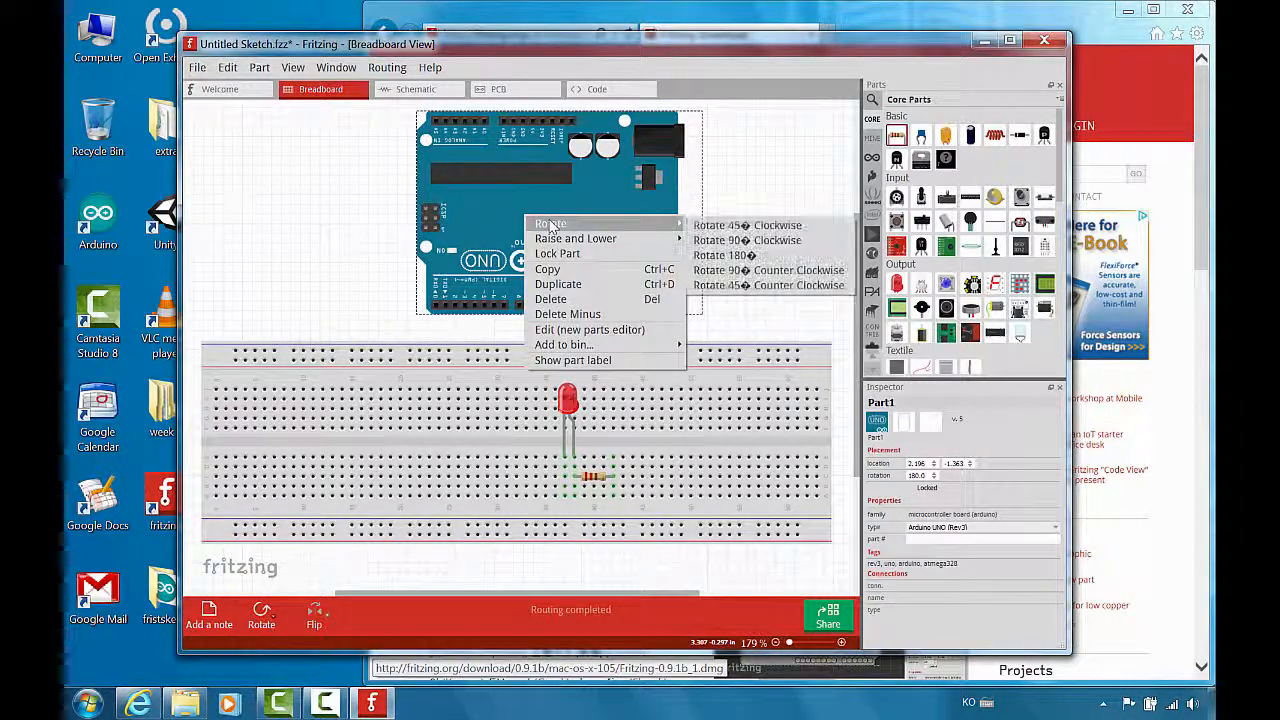
click(727, 257)
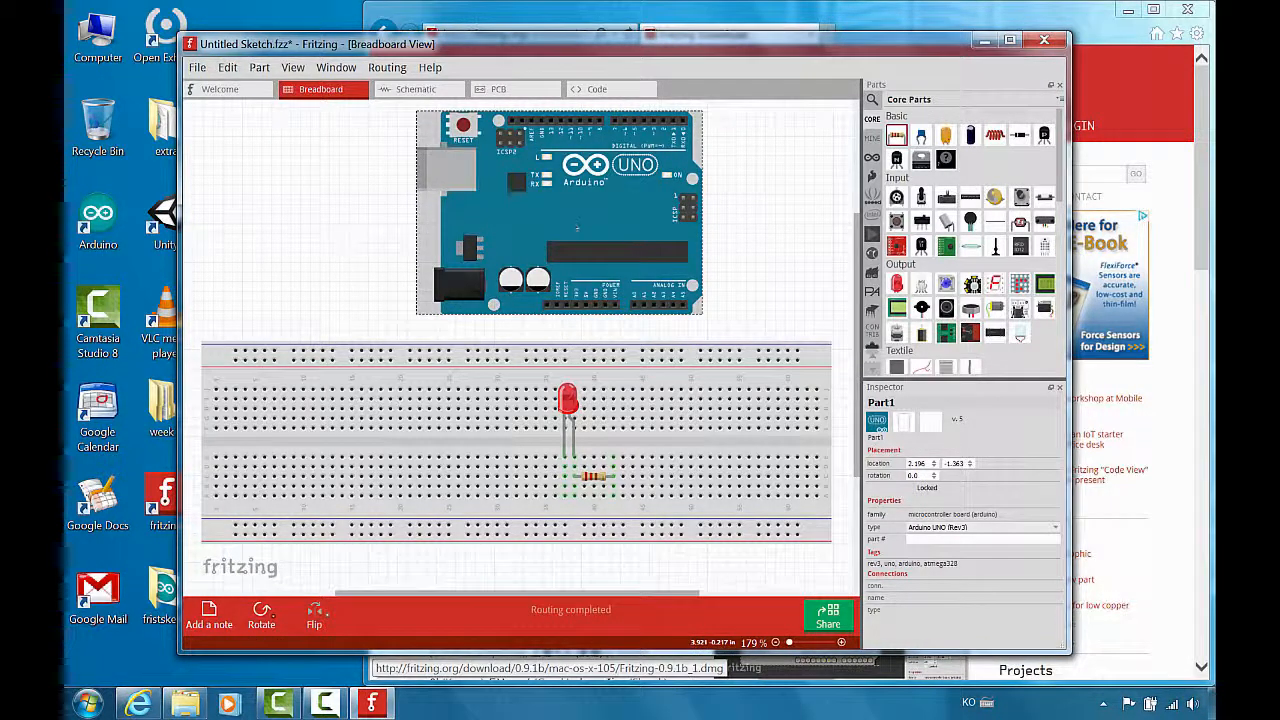
drag(577, 228, 513, 232)
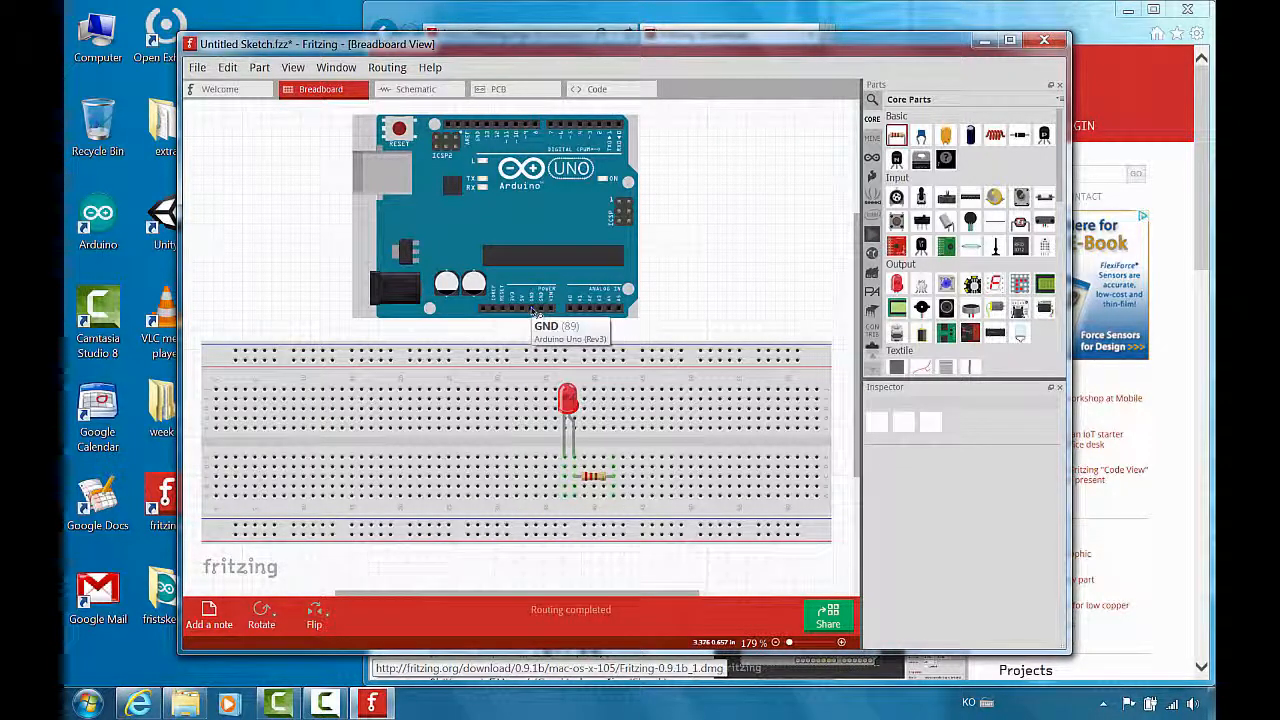
Step: Wire the Arduino's GND pin to the lower row of the upper power rail, and that row to the LED's left-leg column
drag(532, 311, 238, 364)
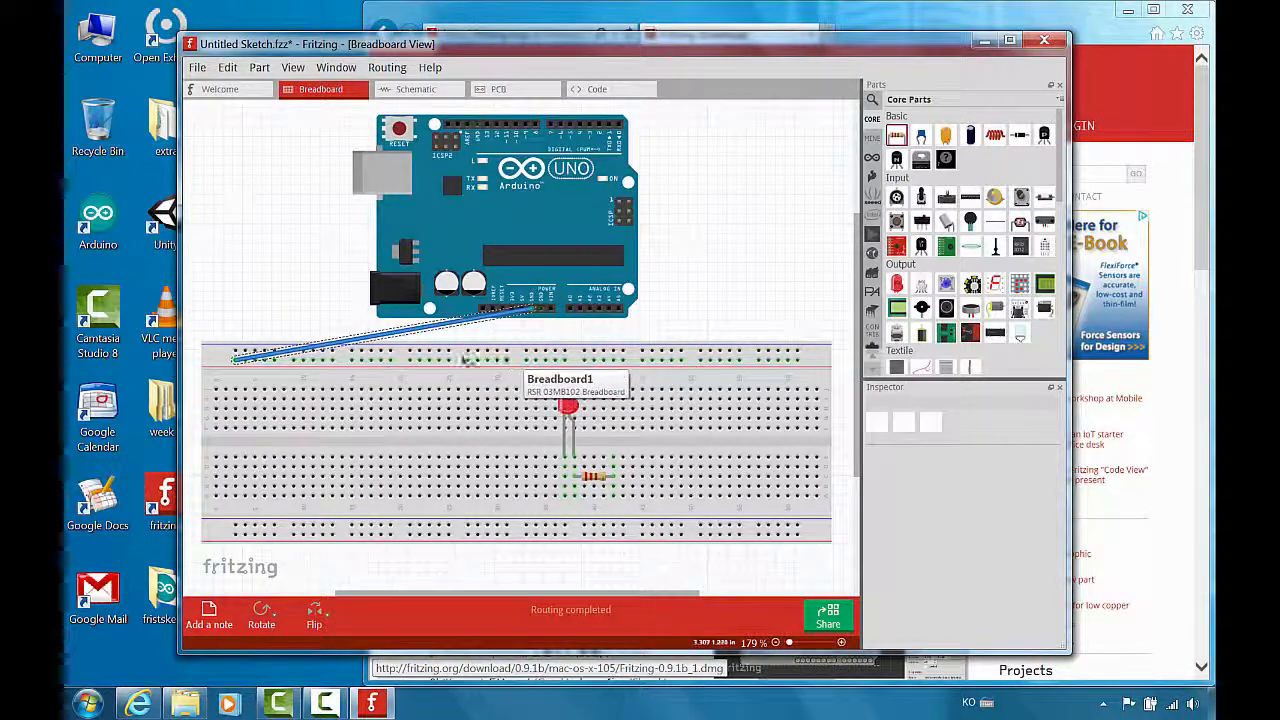
click(316, 365)
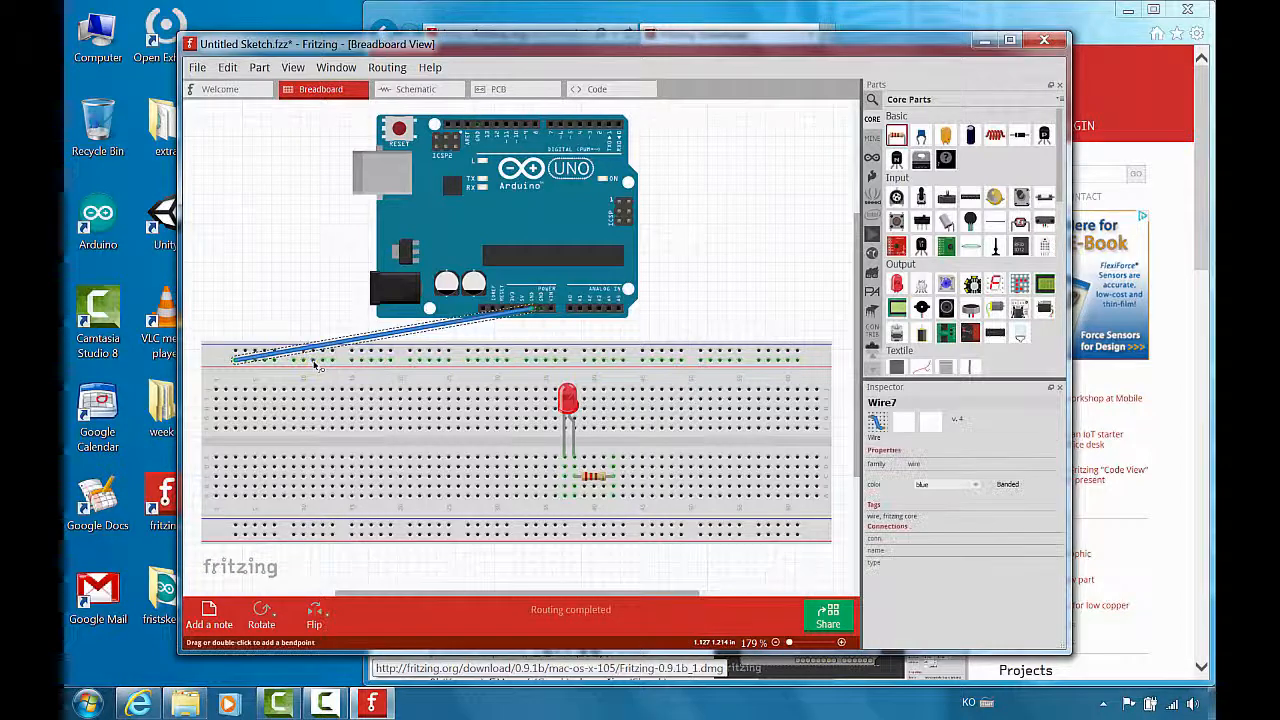
drag(314, 364, 566, 480)
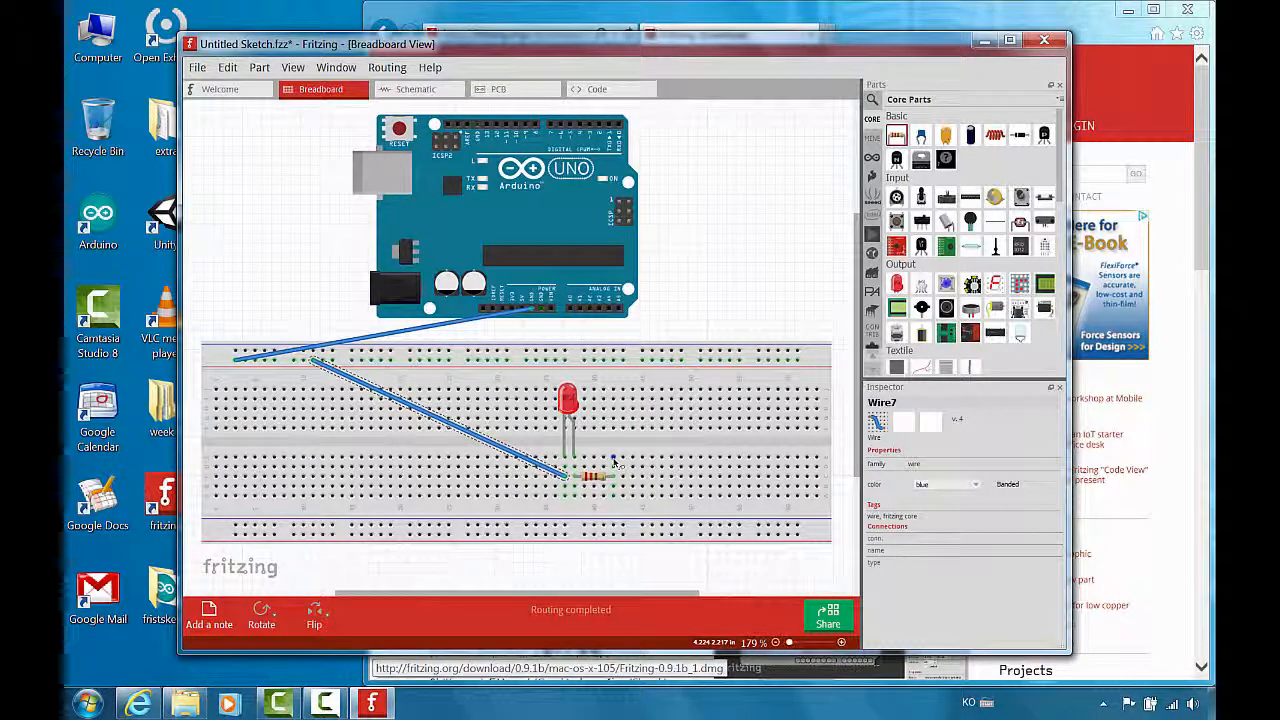
Step: Wire the resistor's free end to Arduino pin 13 with a bend right of the board, and add a bend to the GND wire
drag(614, 462, 485, 123)
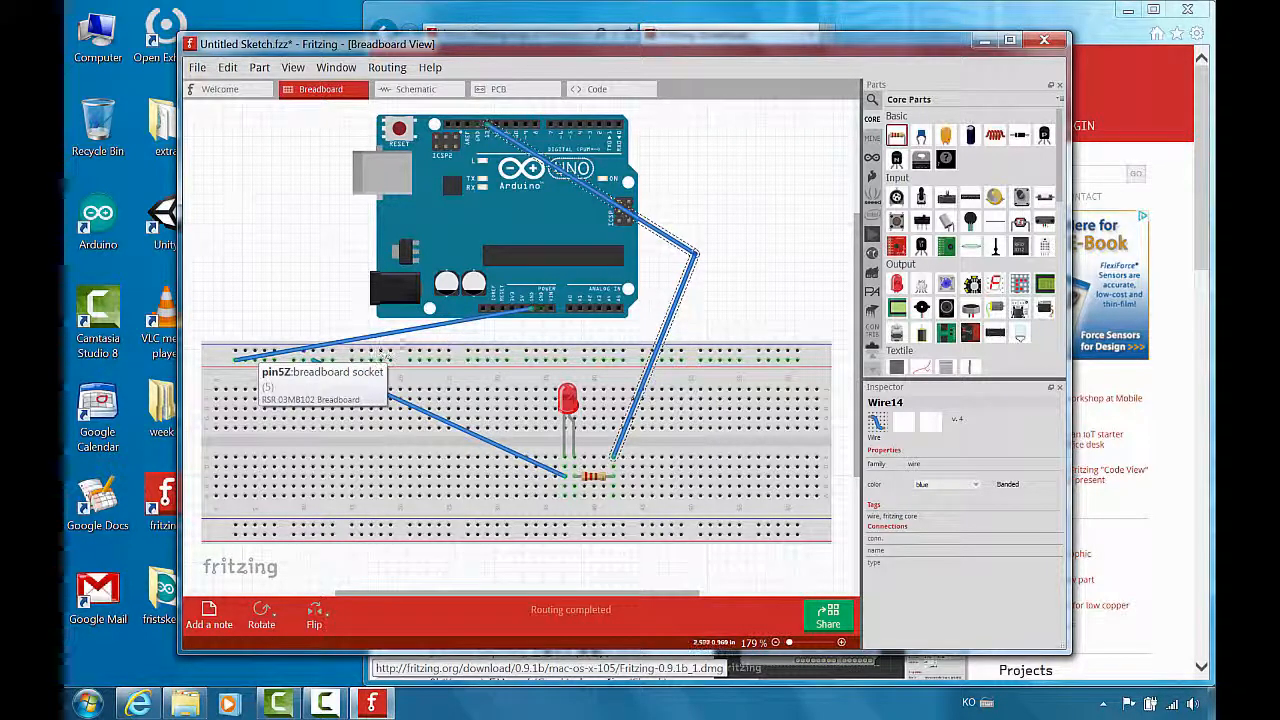
drag(376, 338, 430, 358)
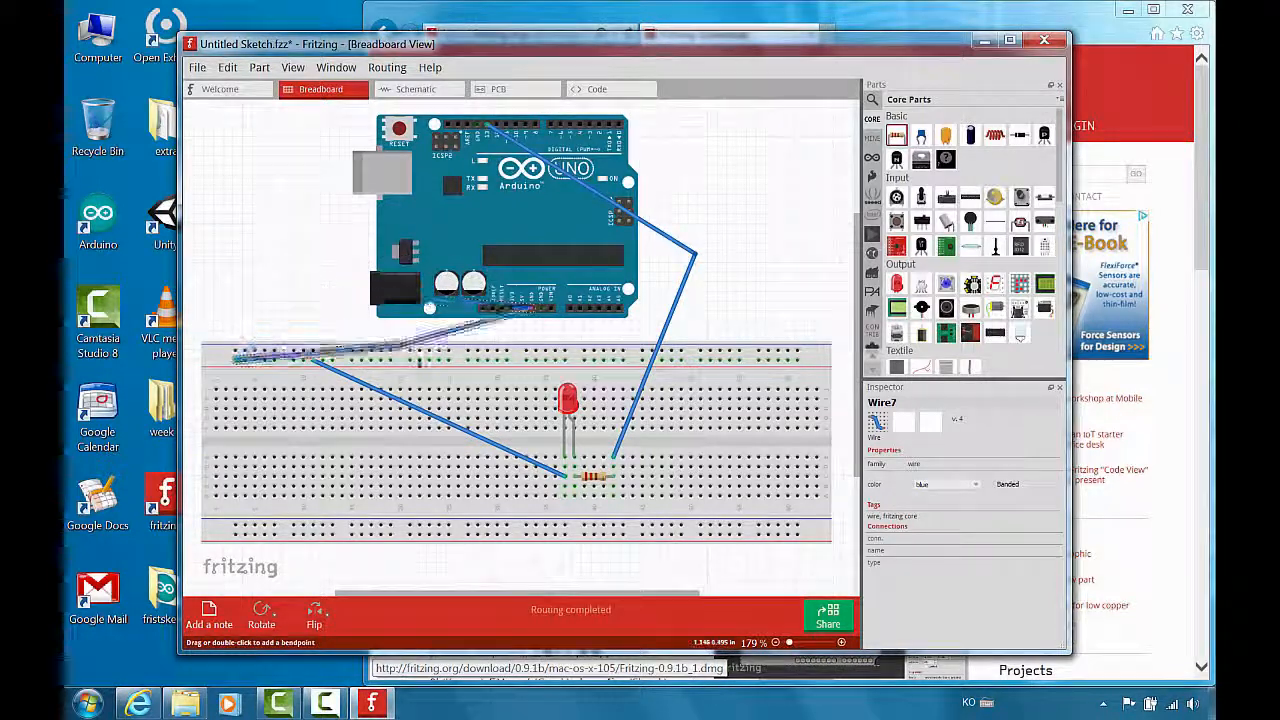
Step: Undo the last change to the GND wire's bend, and set the LED's color to Orange (620nm)
key(ctrl+z)
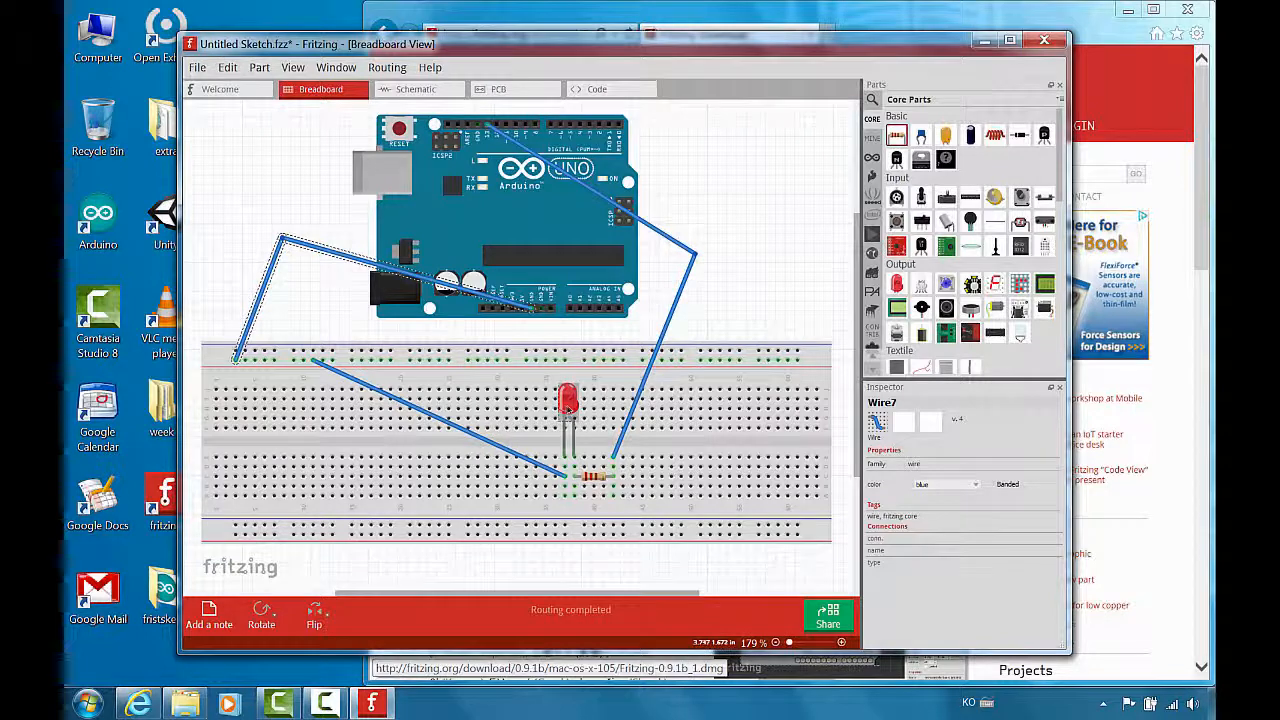
click(568, 405)
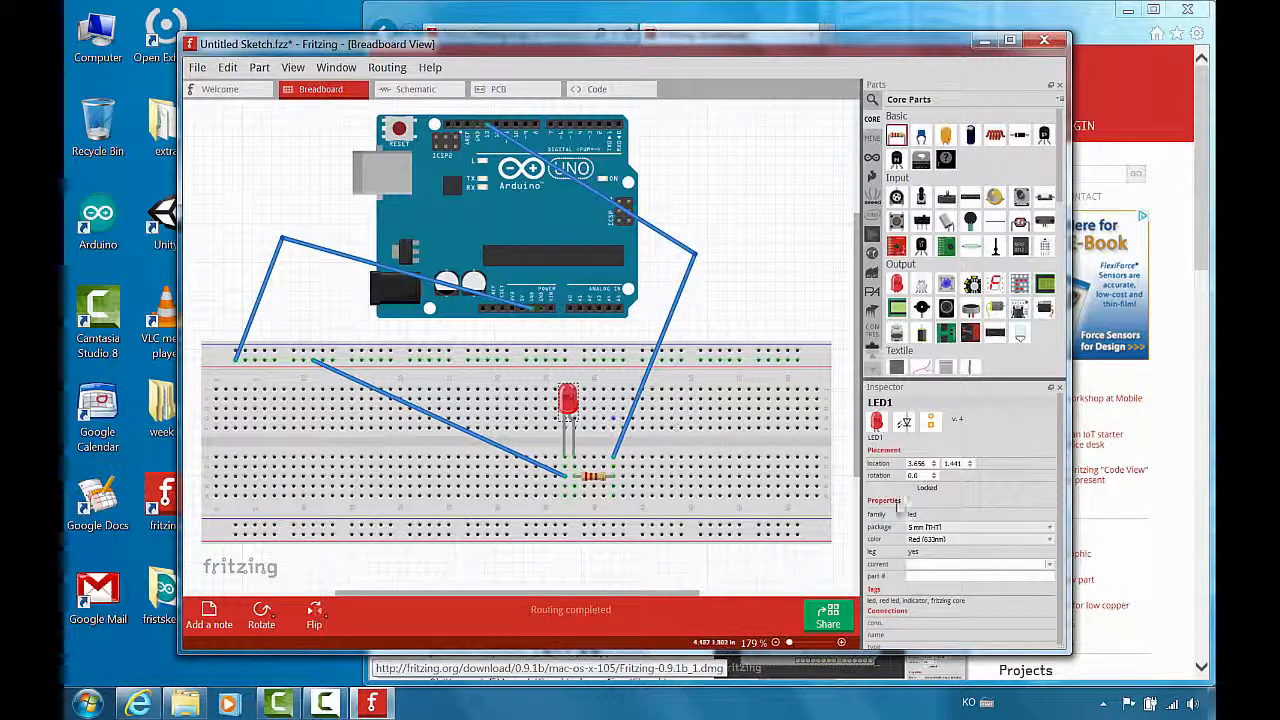
click(1045, 540)
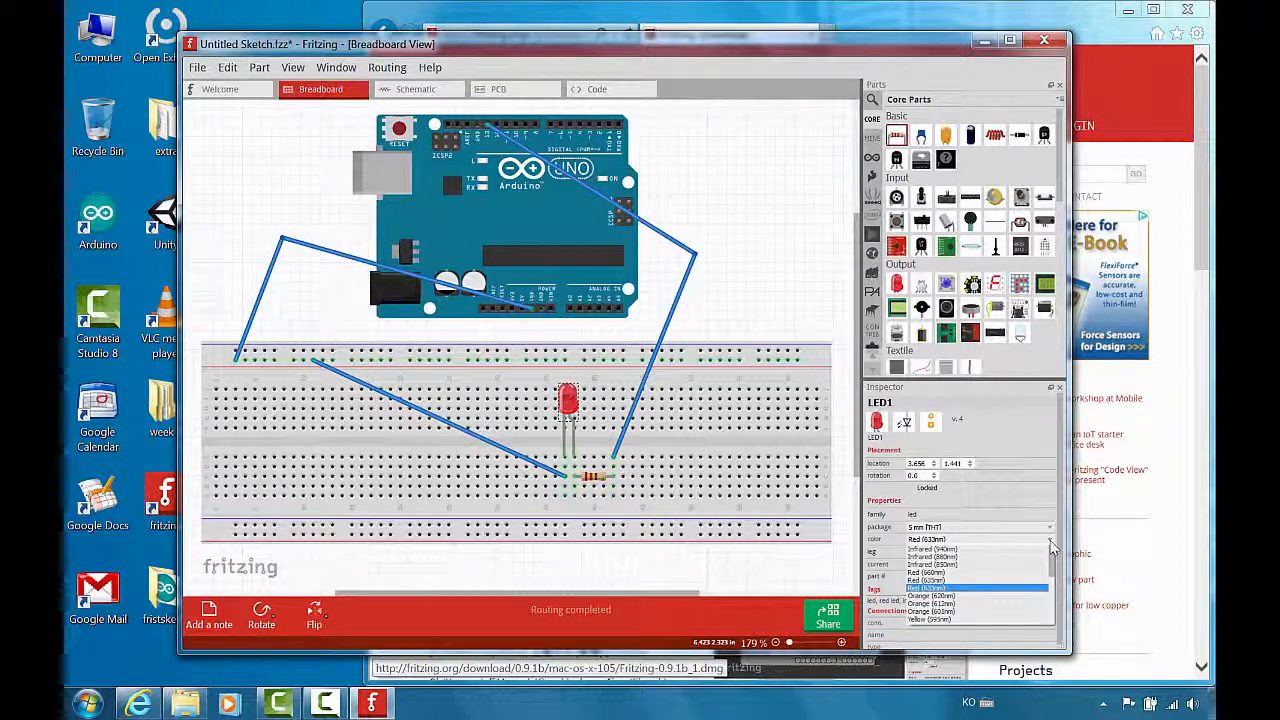
click(982, 604)
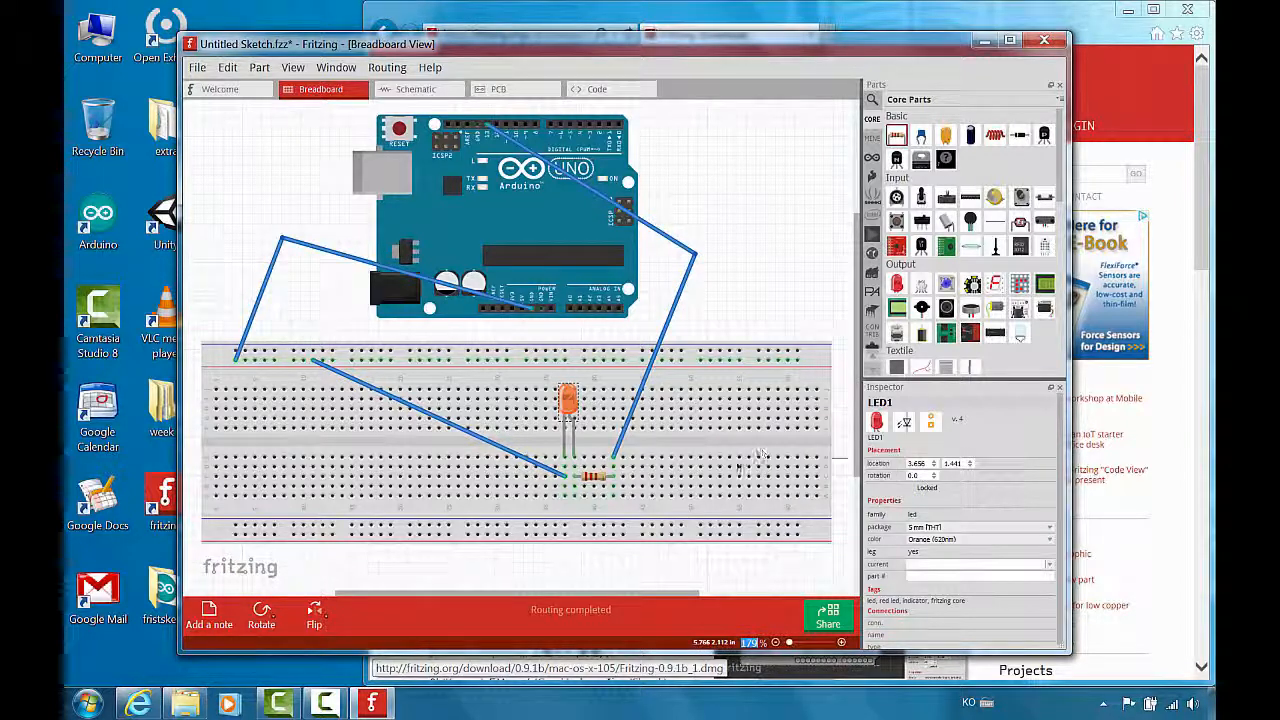
Step: Set the resistance of the resistor beside the LED to 150Ω
click(597, 478)
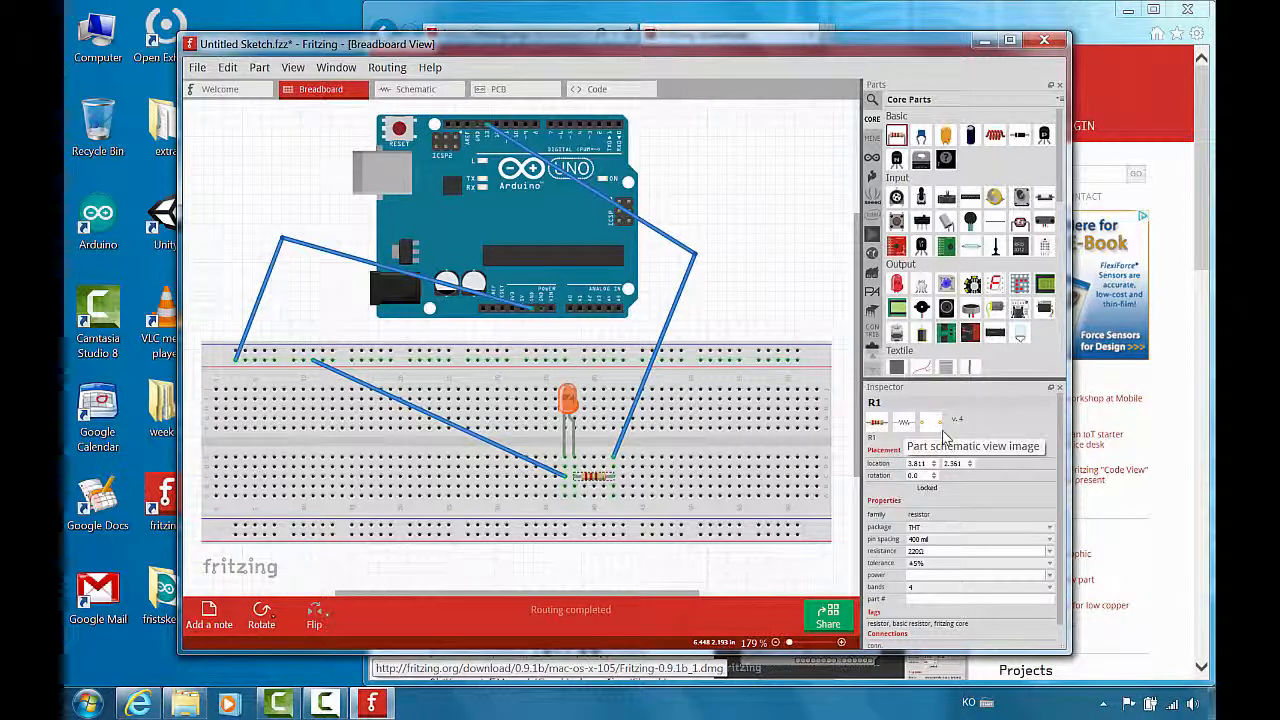
click(1050, 551)
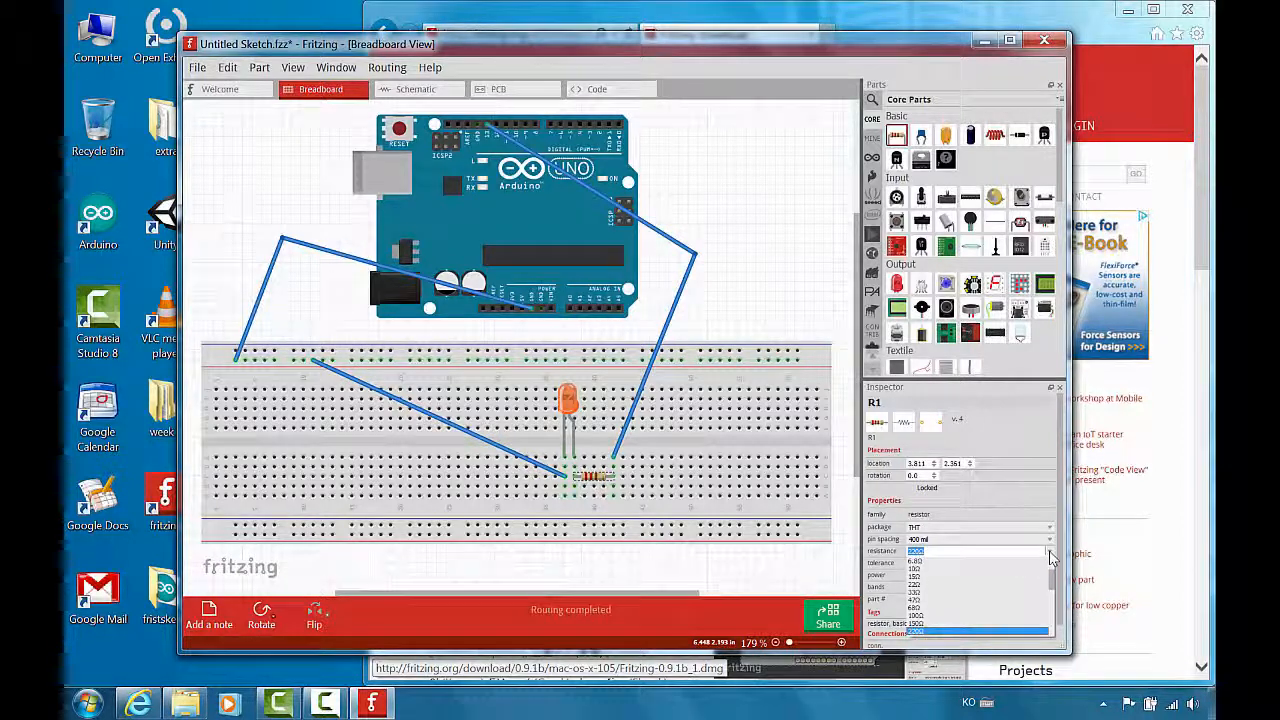
click(991, 624)
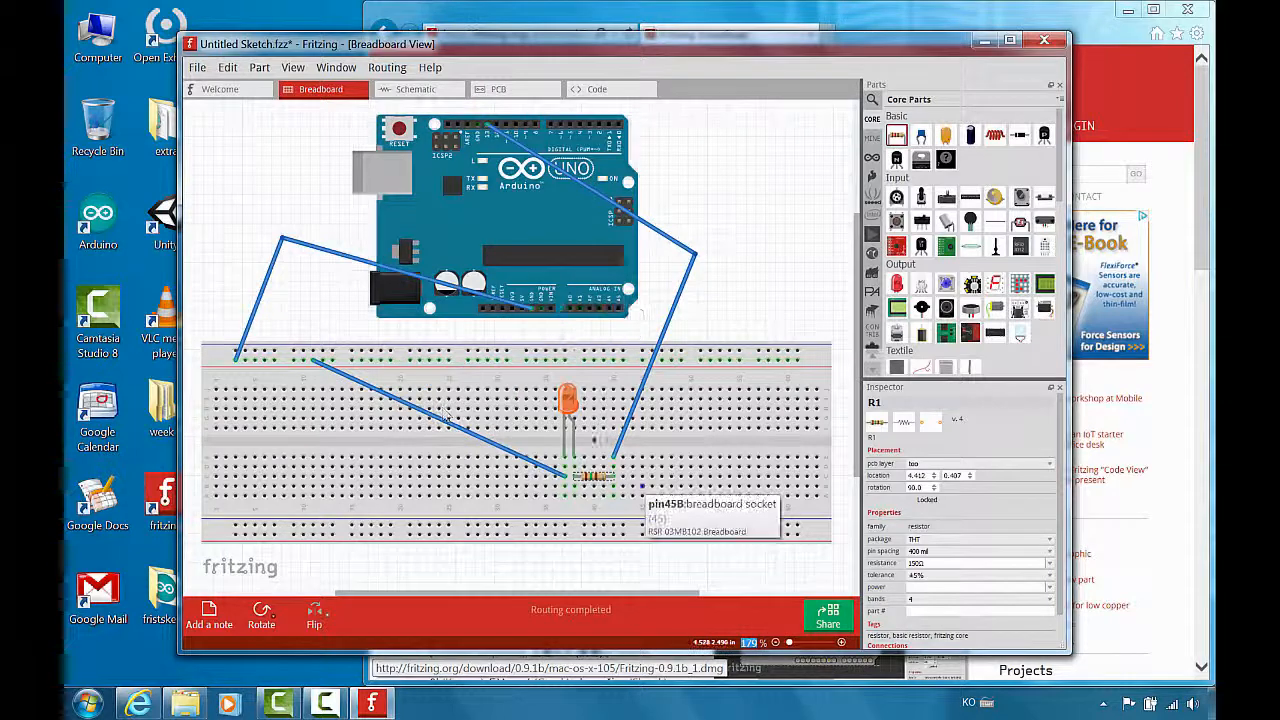
Step: Examine the circuit in the Schematic view and the PCB view, and return to the Breadboard view
click(425, 91)
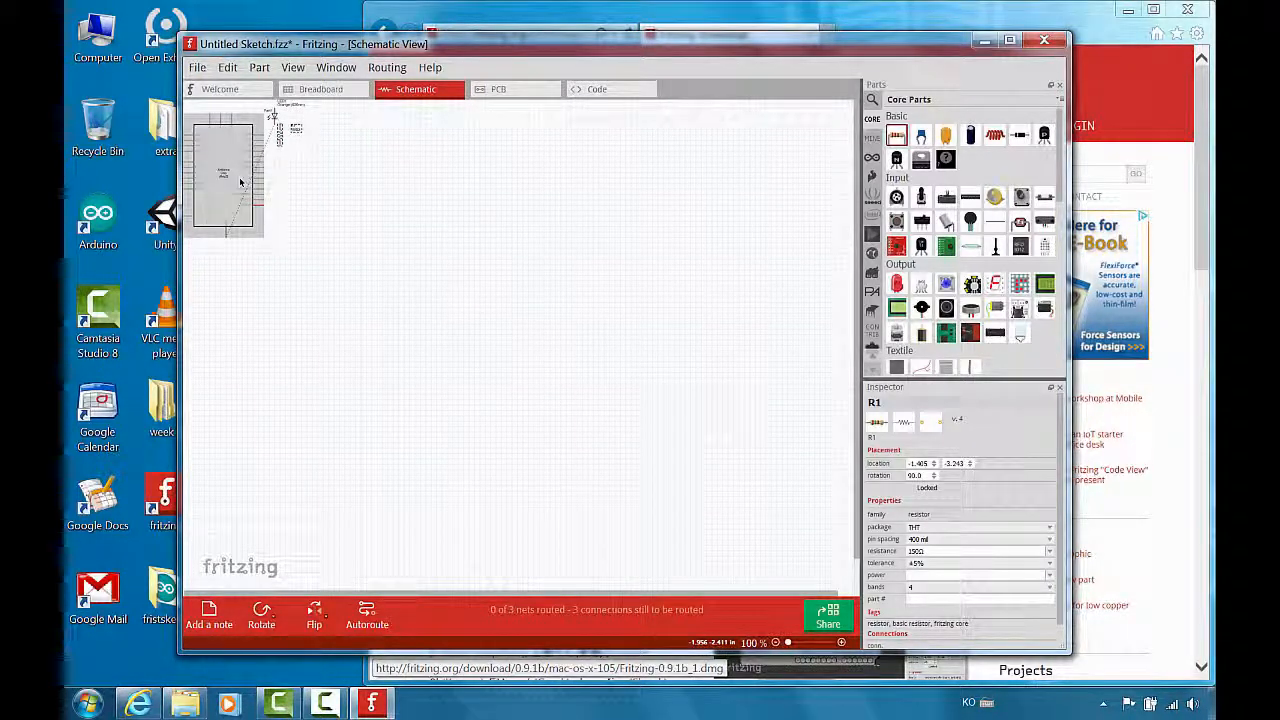
scroll(276, 199, up, 5)
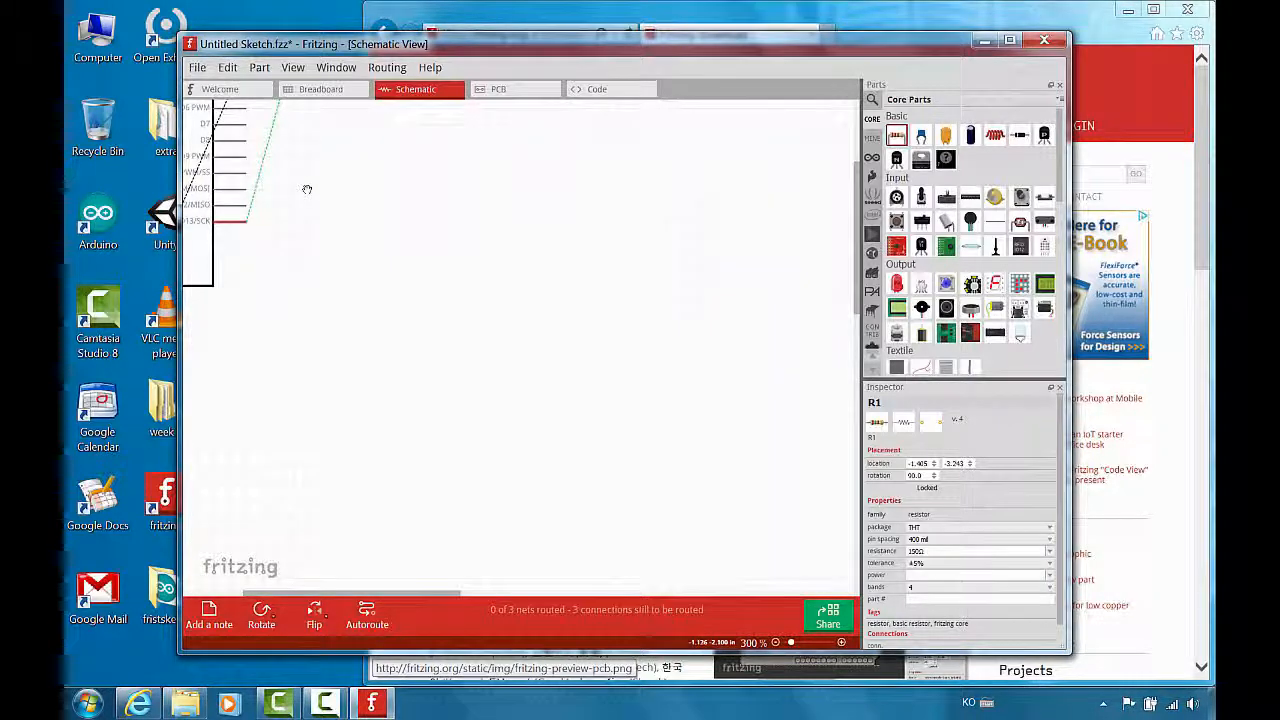
drag(306, 189, 623, 406)
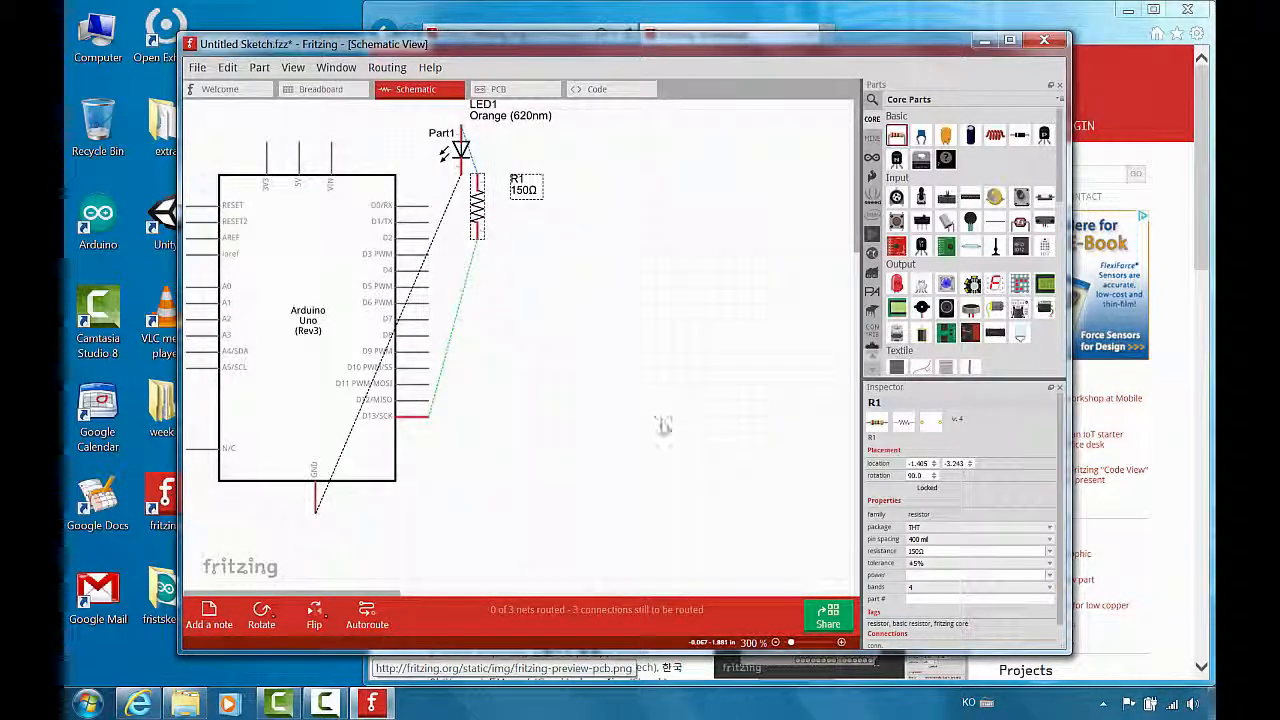
click(525, 91)
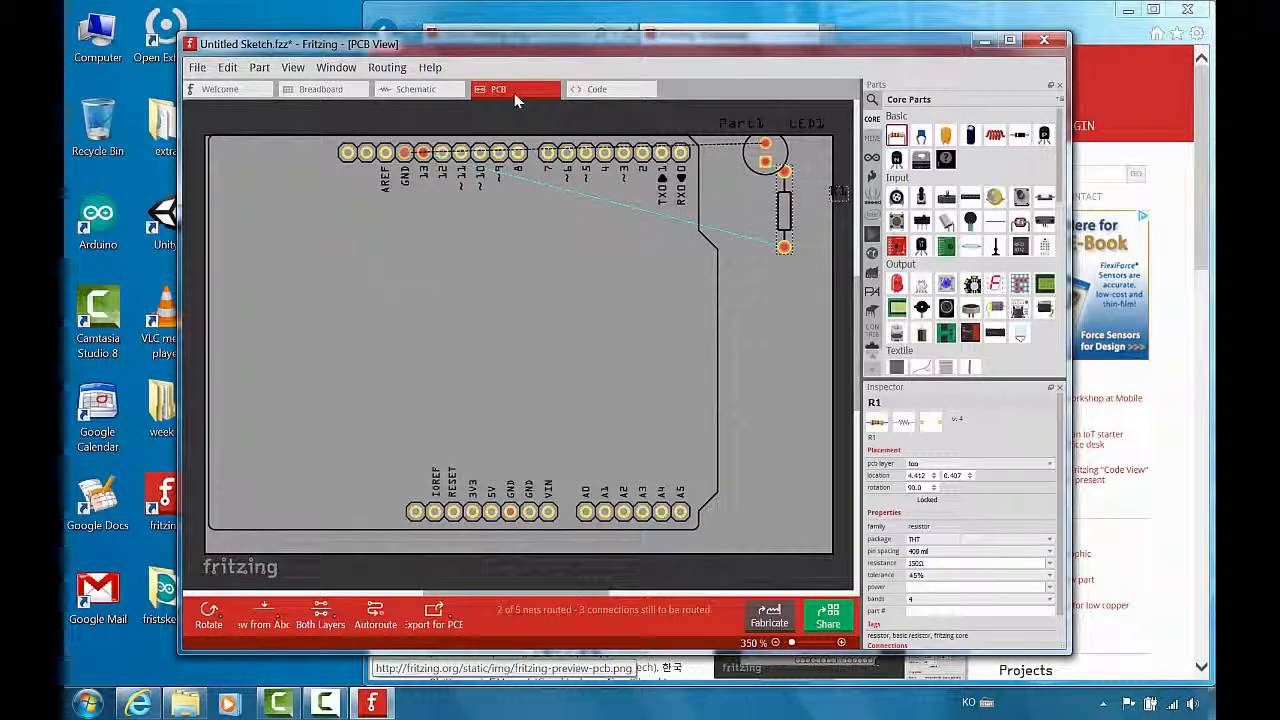
click(320, 89)
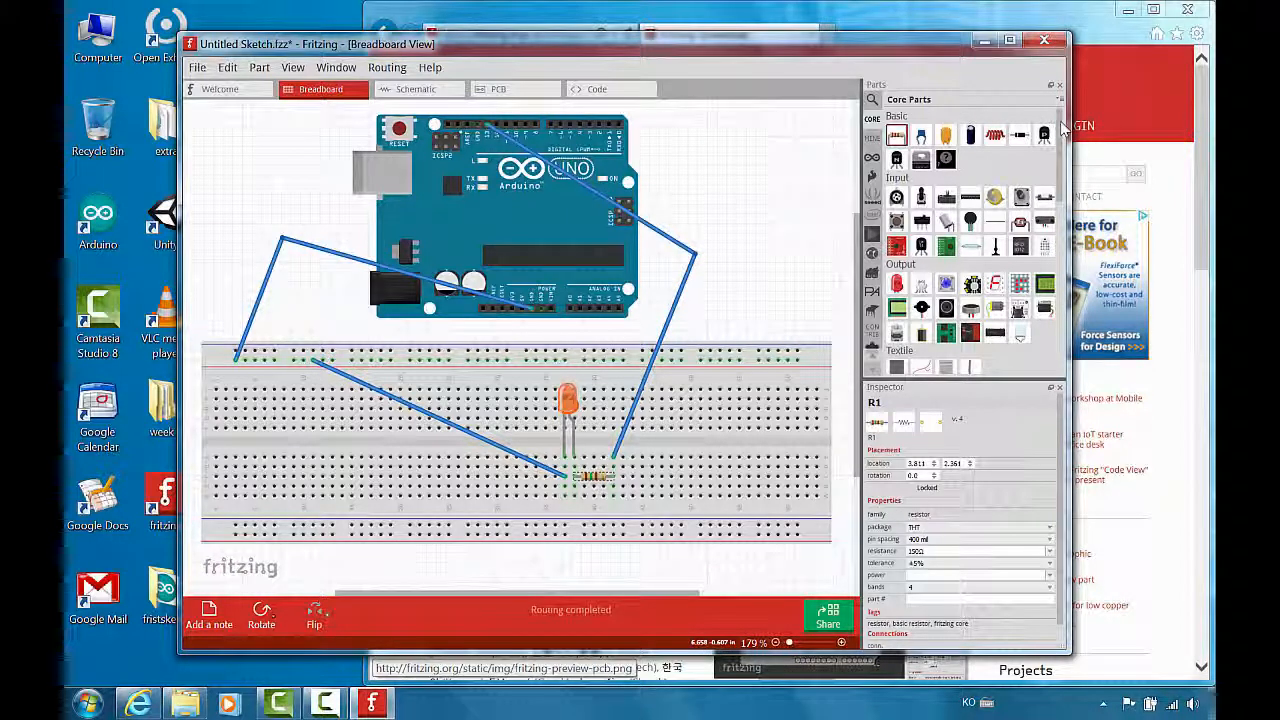
Step: Add a note reading "memo..." in the empty area to the right of the Arduino Uno
scroll(1063, 134, down, 1)
scroll(1063, 134, down, 10)
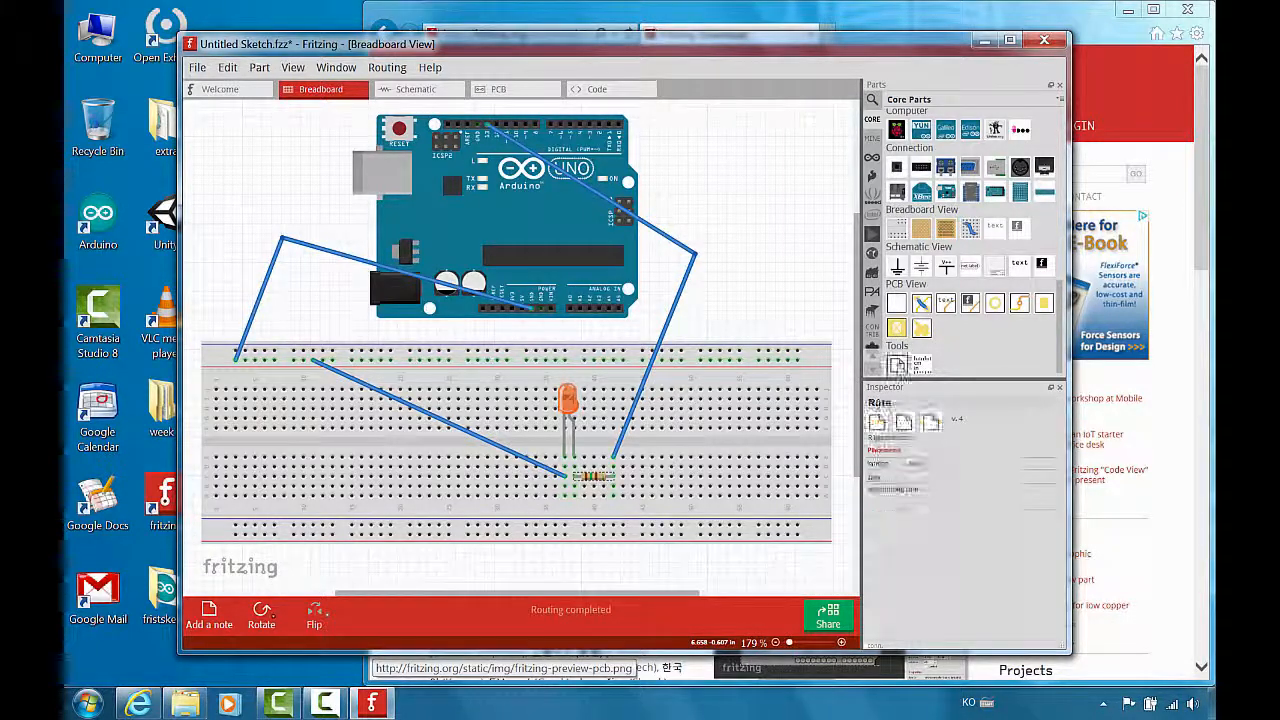
drag(899, 358, 694, 151)
text(memo...)
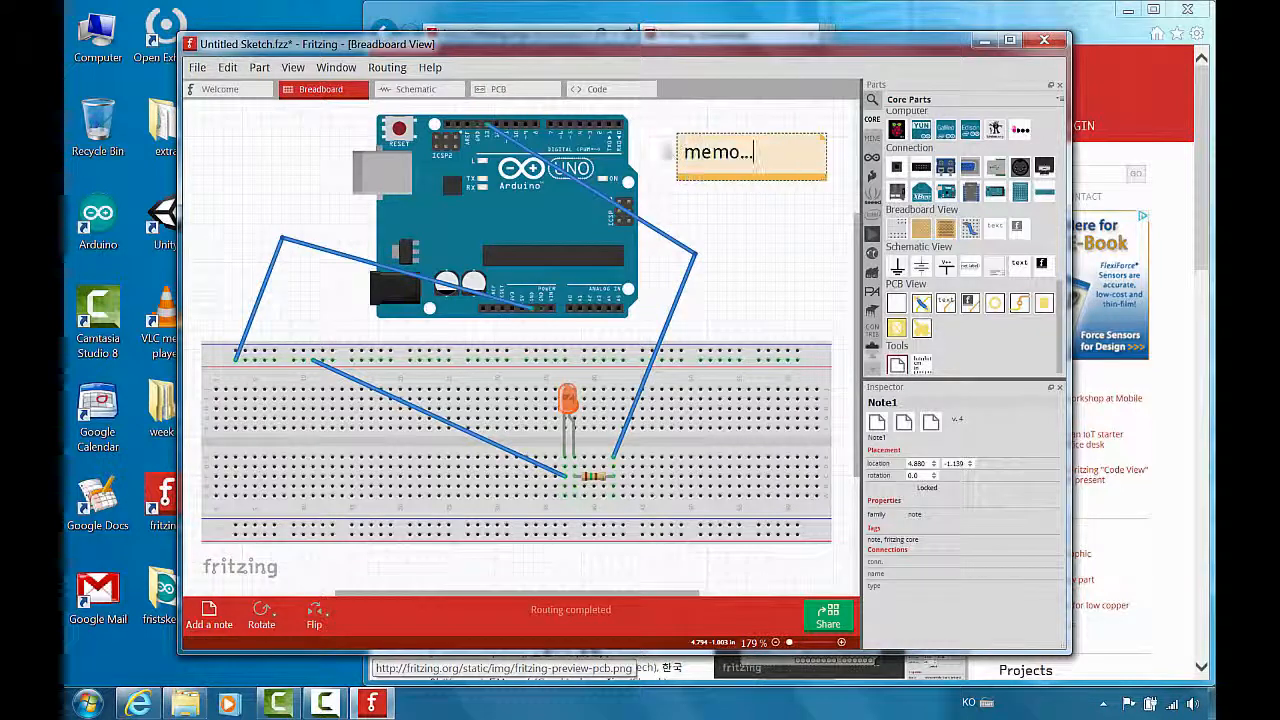
click(727, 220)
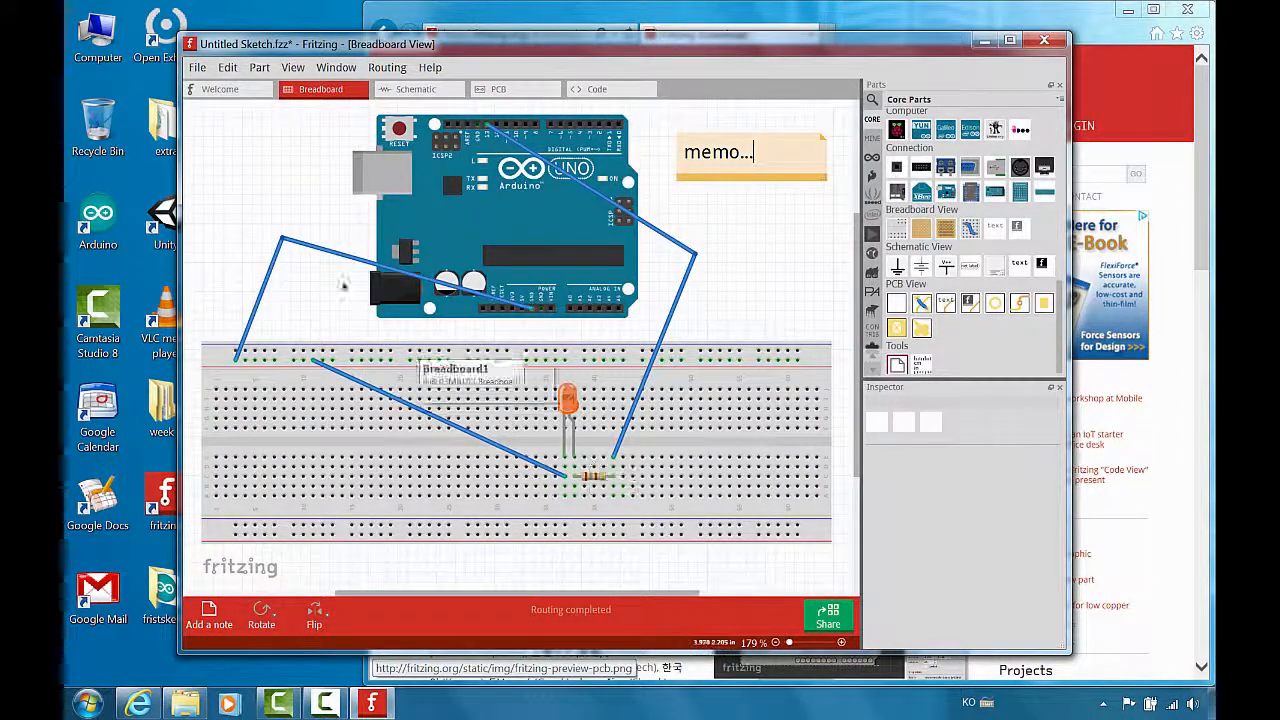
Step: Export the breadboard view as a PDF image named testfritzing.pdf to the Desktop
click(198, 68)
mouse_move(222, 239)
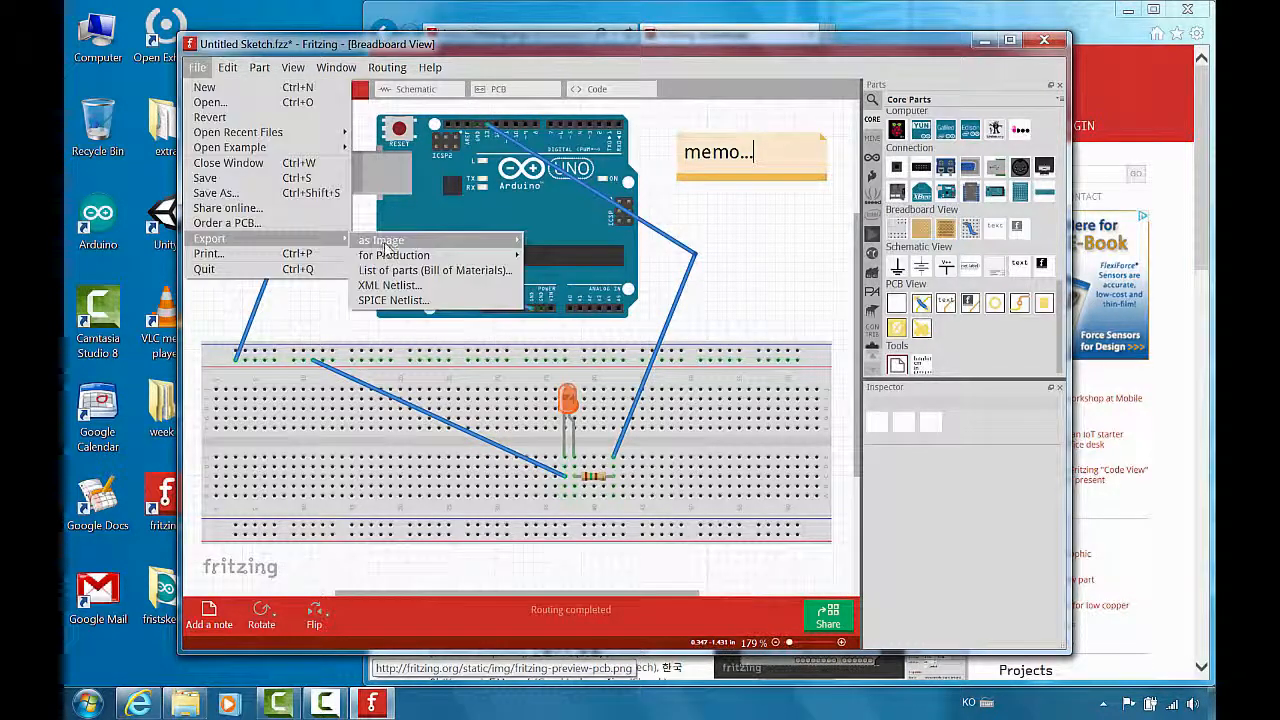
mouse_move(386, 247)
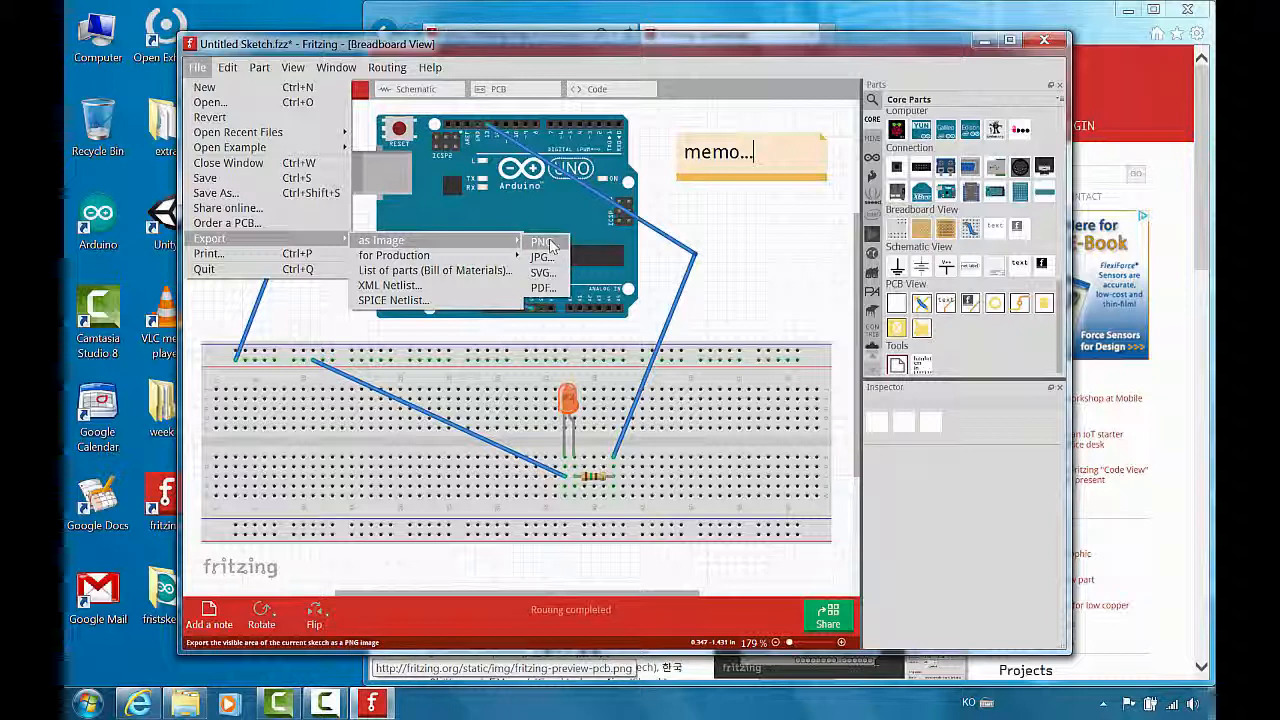
click(557, 289)
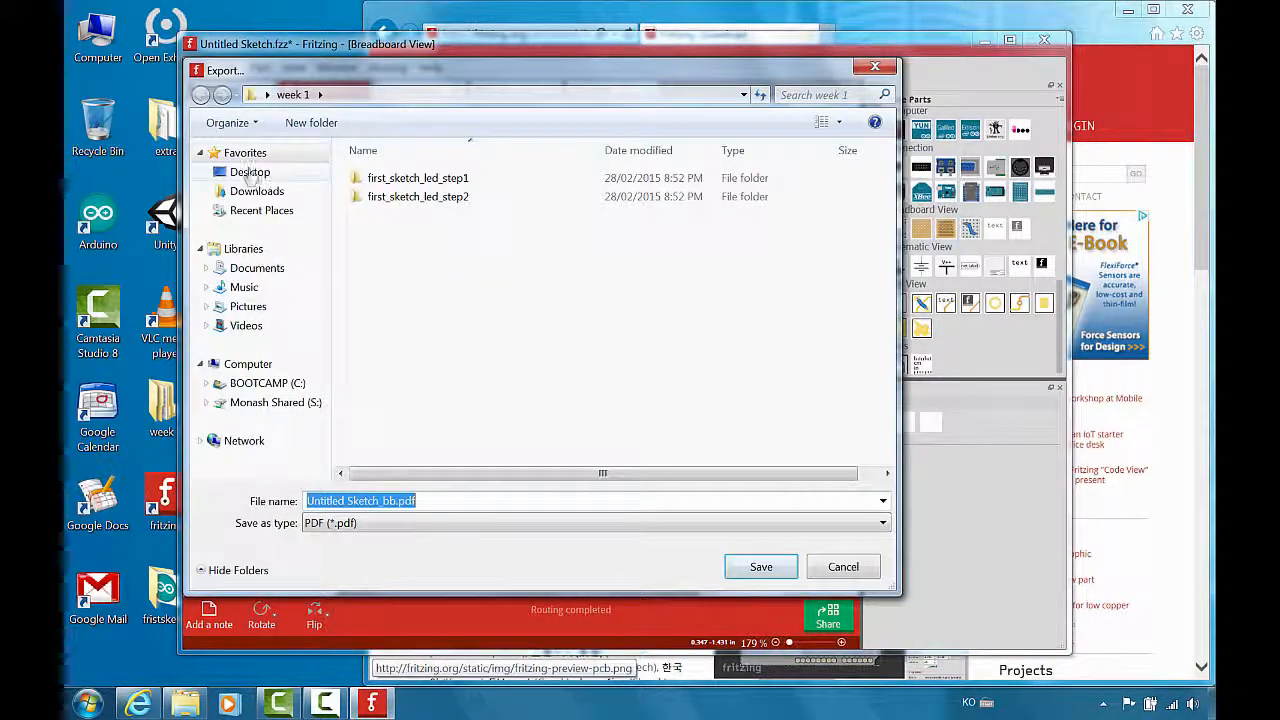
click(250, 172)
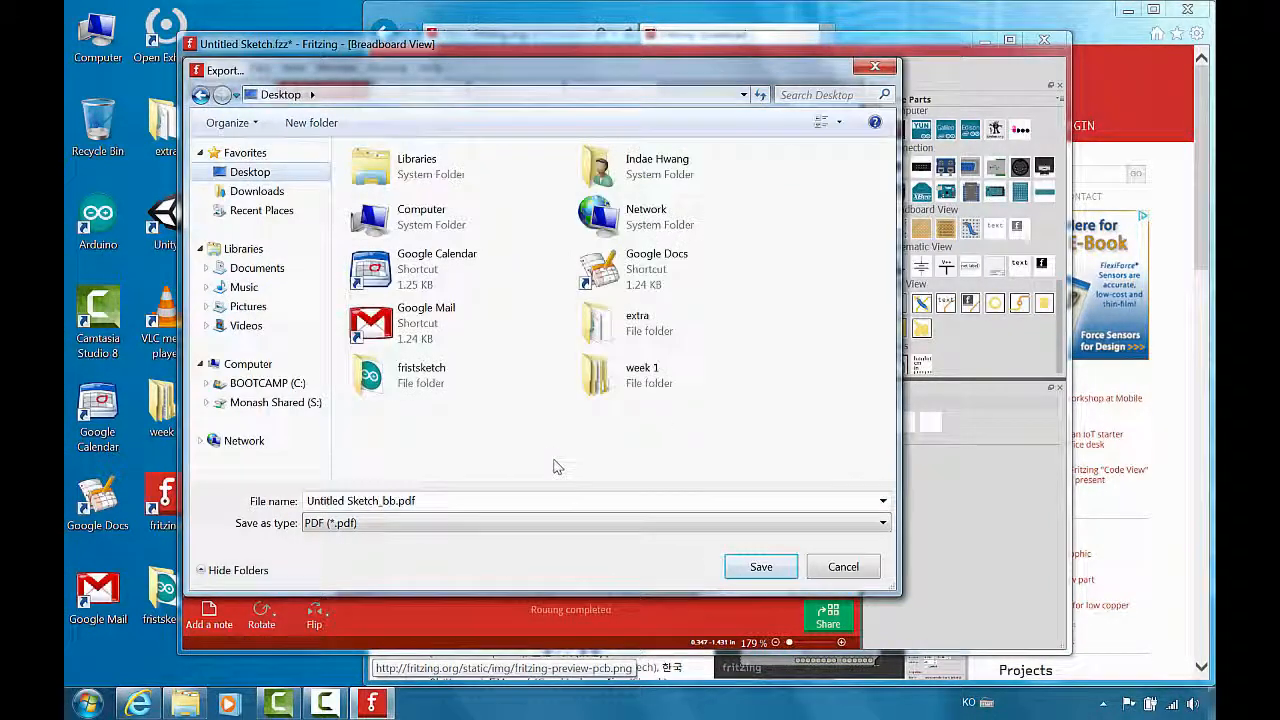
click(744, 573)
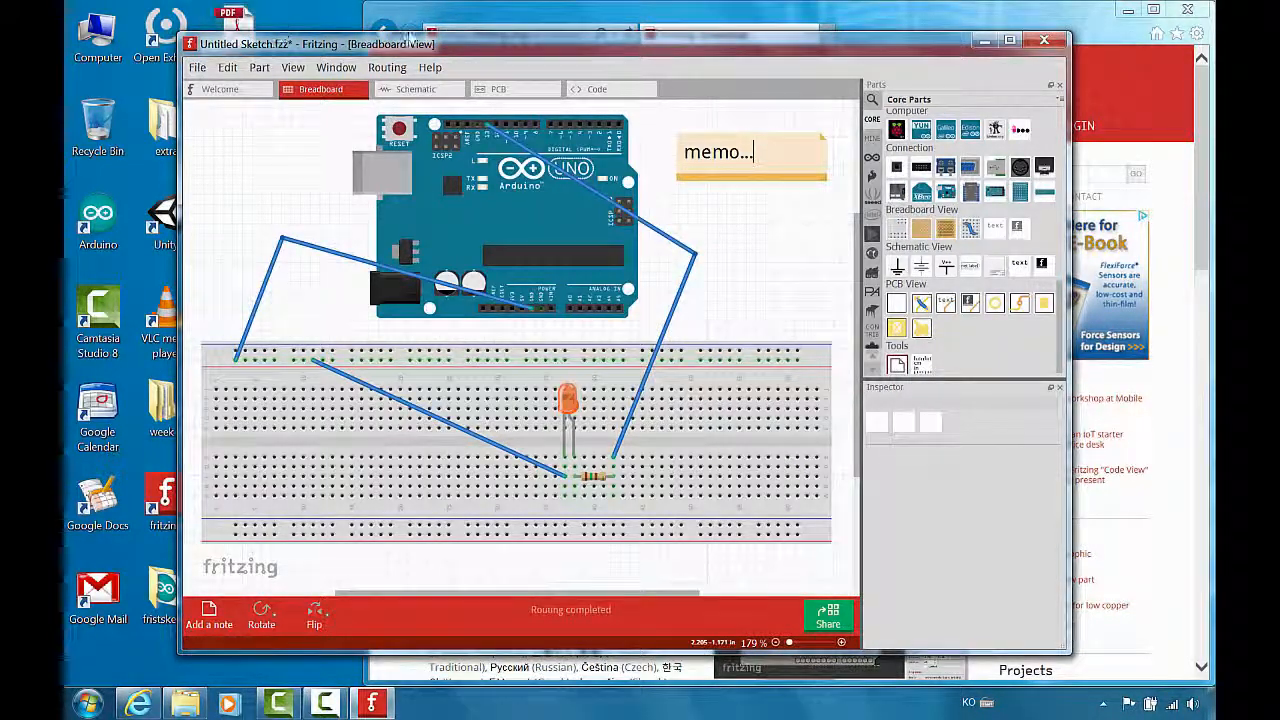
Step: Open the exported testfritzing.pdf from the desktop in Adobe Acrobat Pro to check it, and switch back to Fritzing
drag(410, 38, 504, 38)
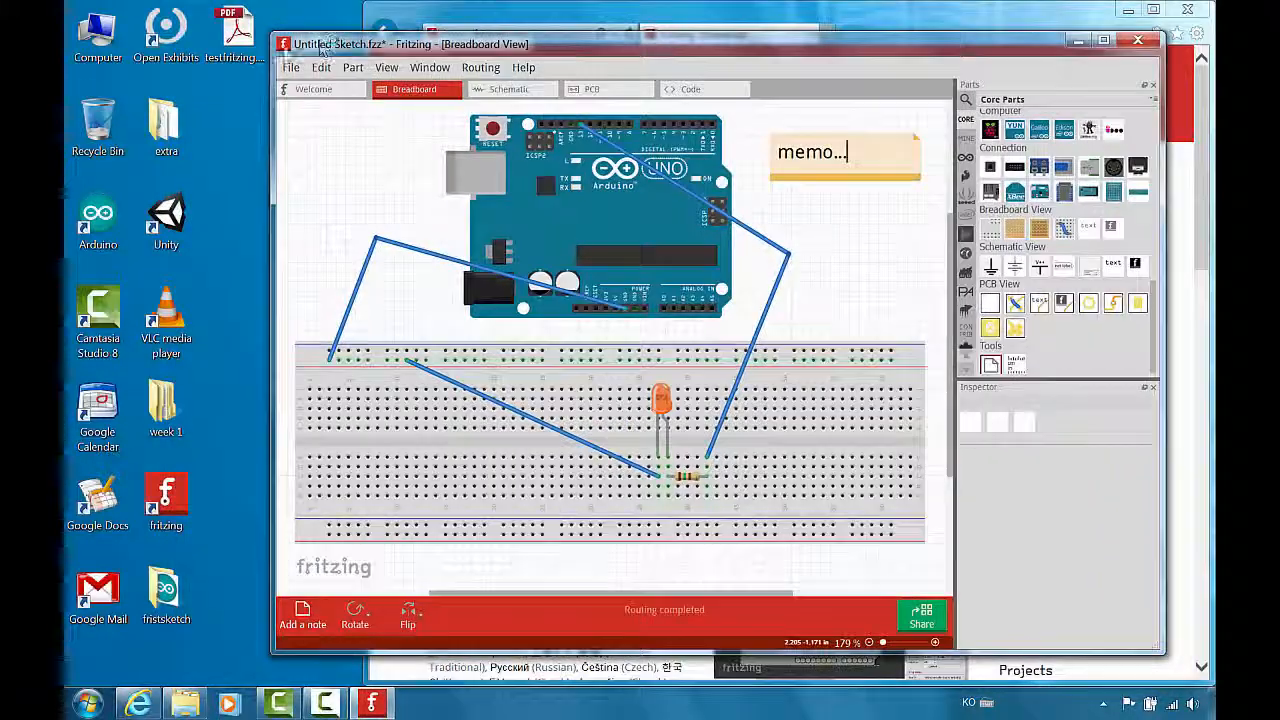
double_click(236, 30)
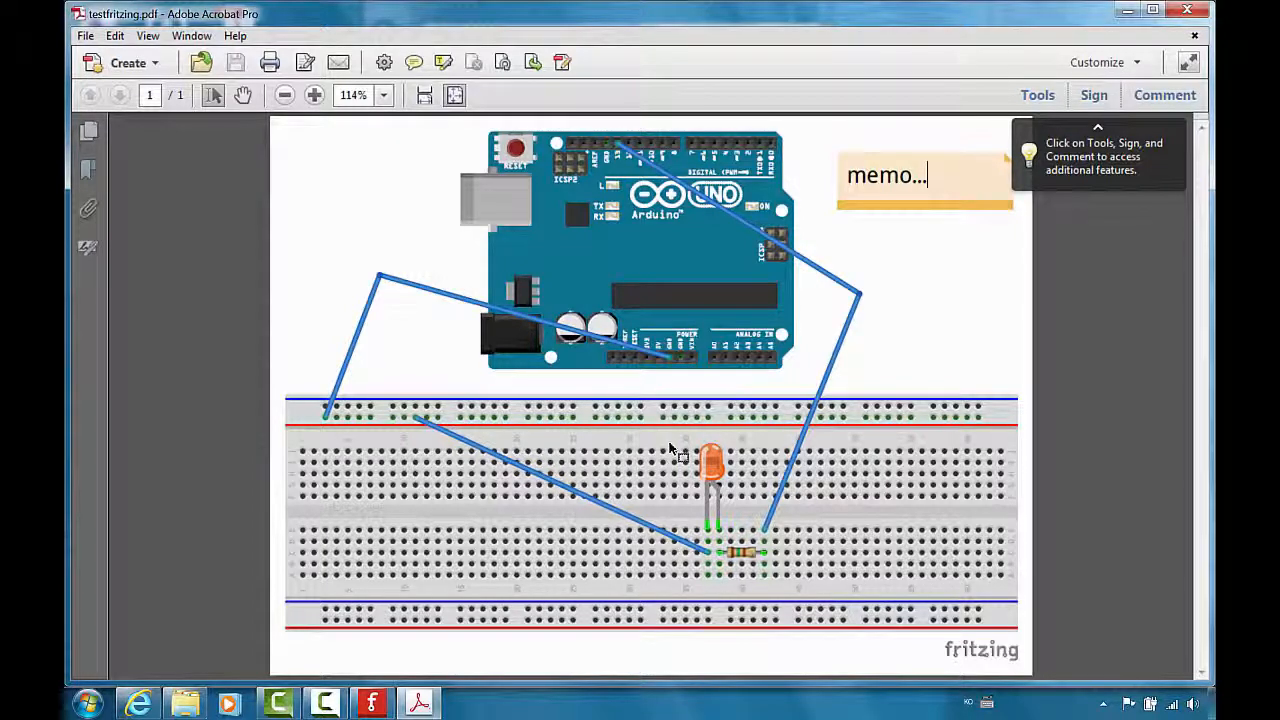
click(385, 706)
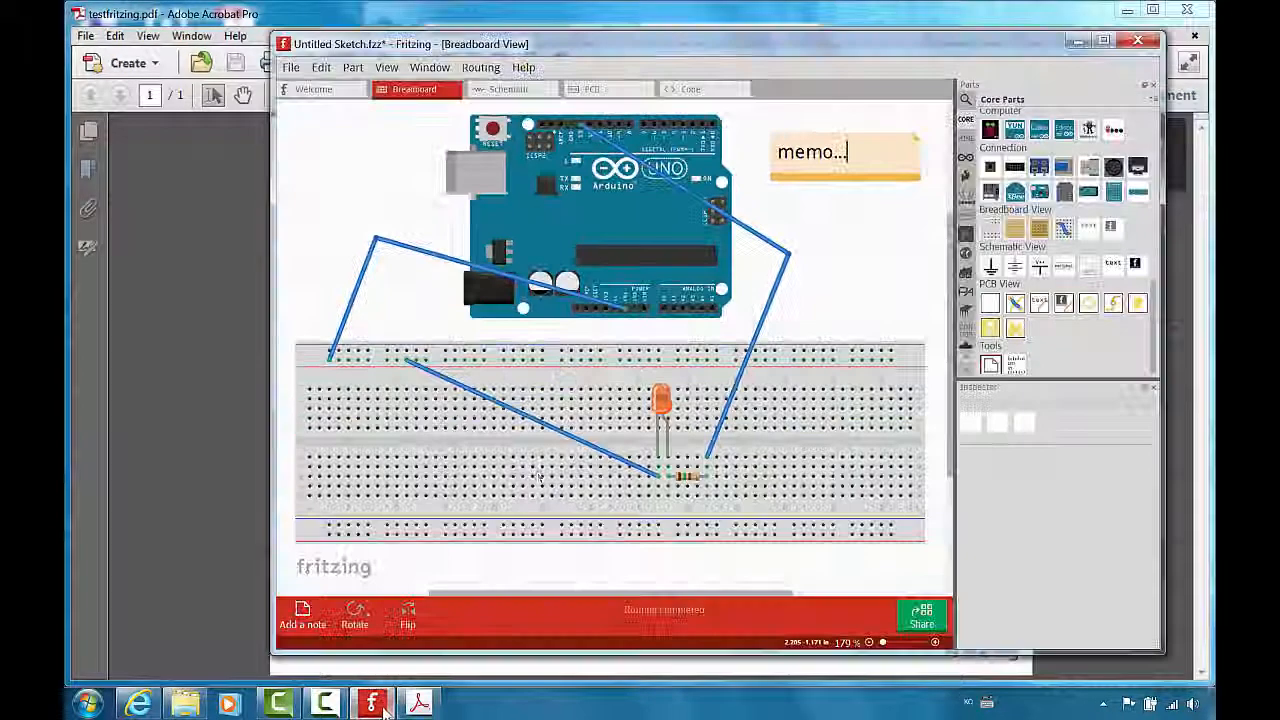